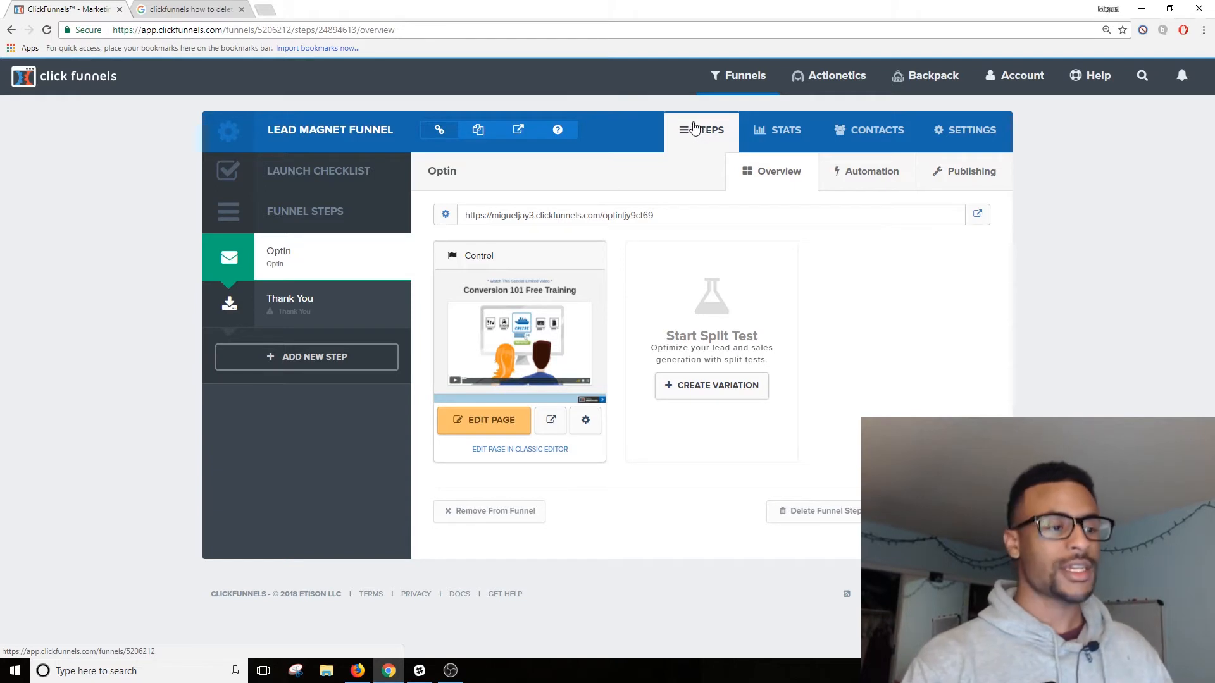
- Open the Lead Magnet Funnel from the funnel list and start editing its Optin page
mouse_move(710, 89)
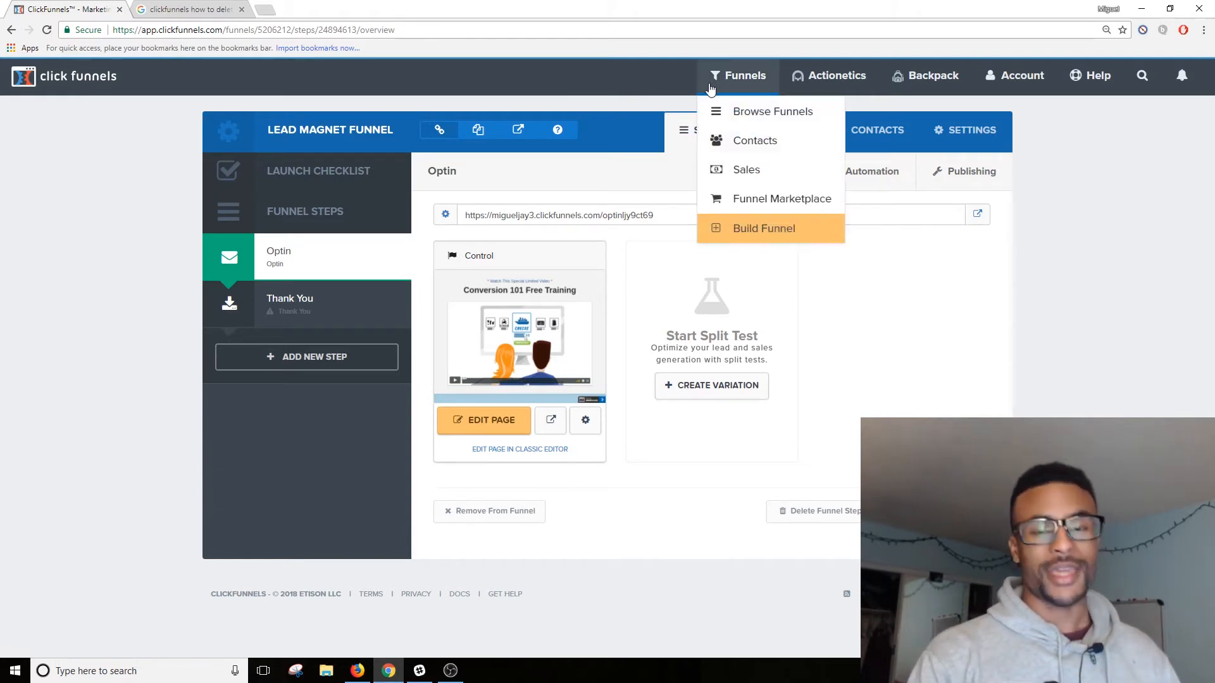
click(734, 112)
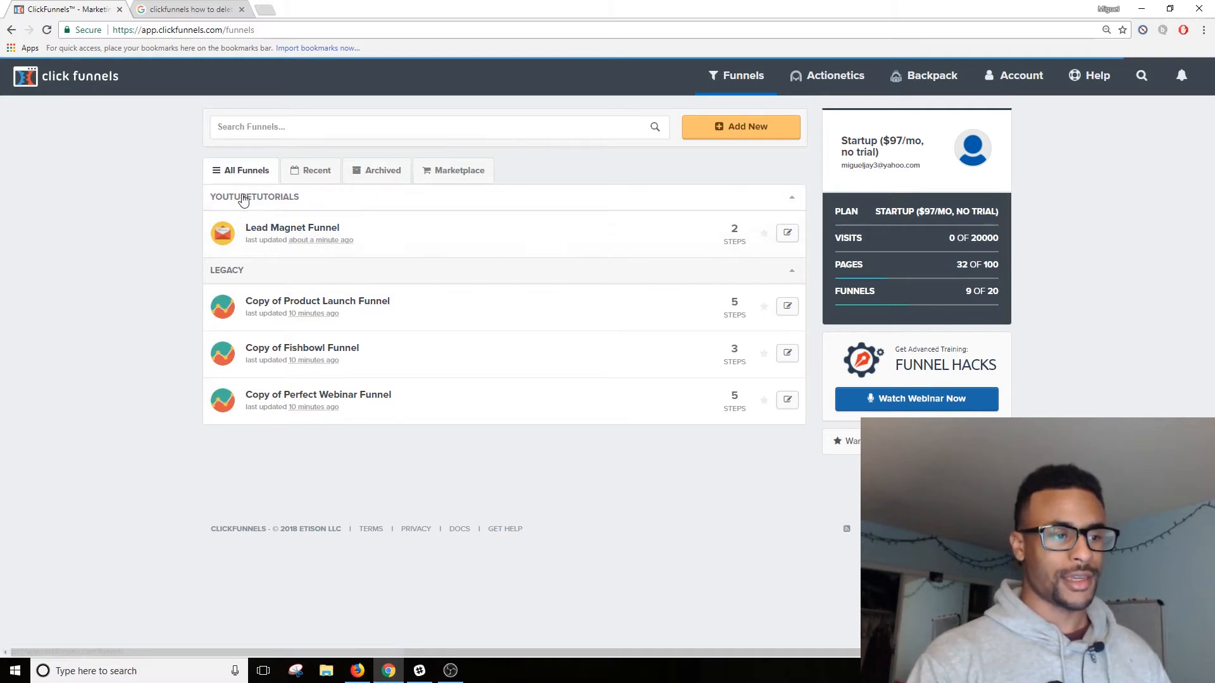
click(264, 225)
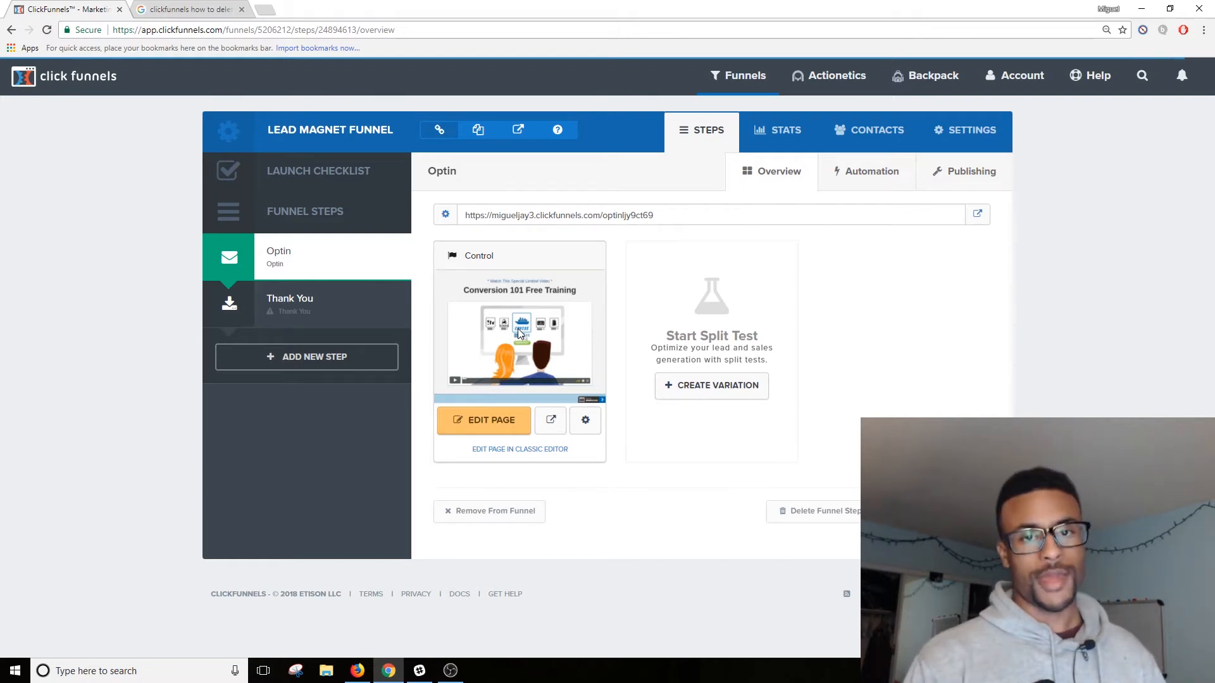
click(491, 425)
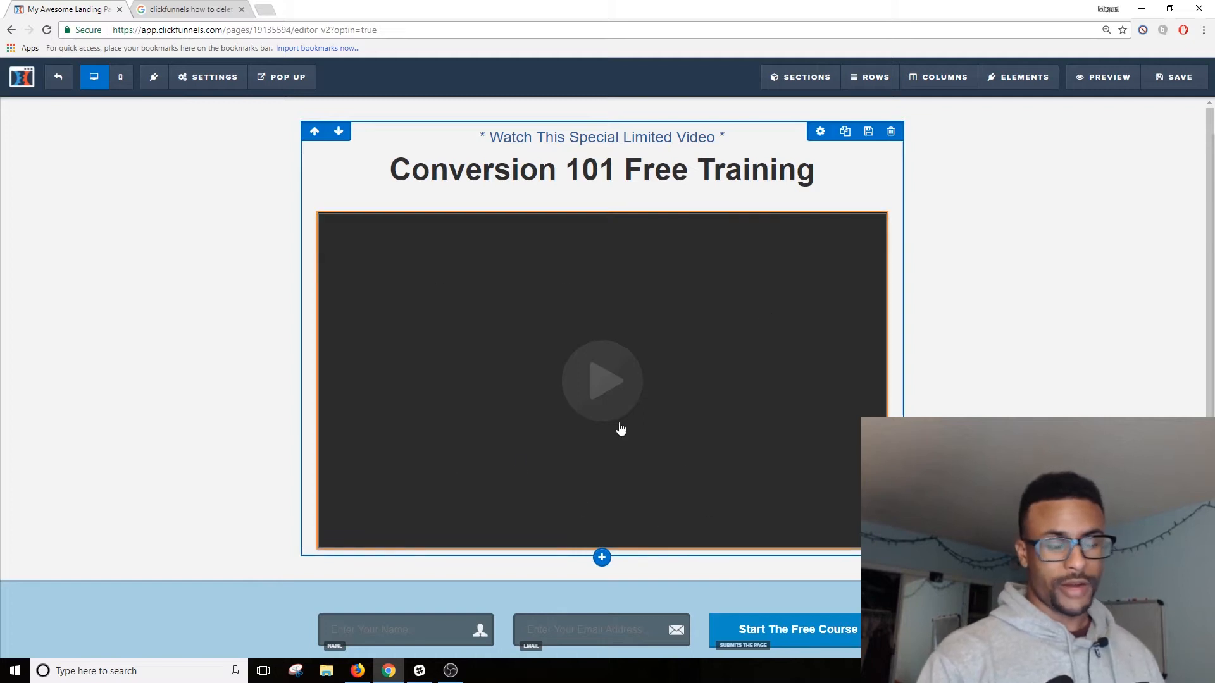
- Delete the "What Will You Learn In The Conversions 101 Training Course?" section below the opt-in form
scroll(534, 443, down, 2)
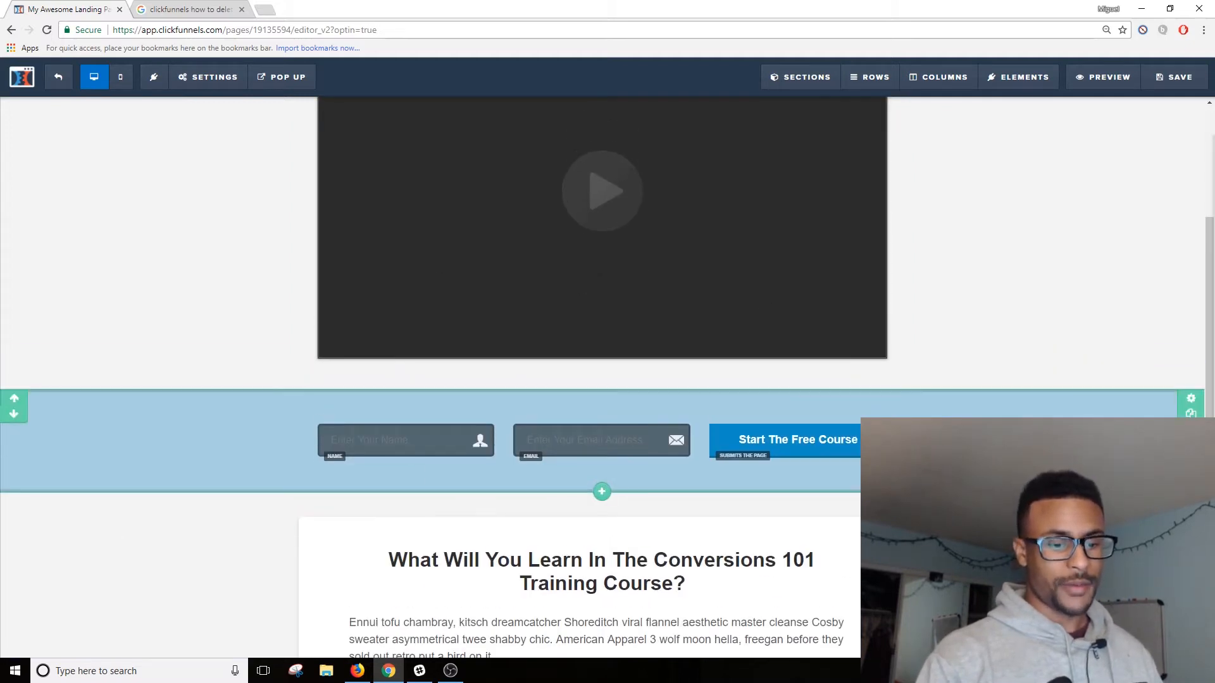
scroll(405, 450, down, 2)
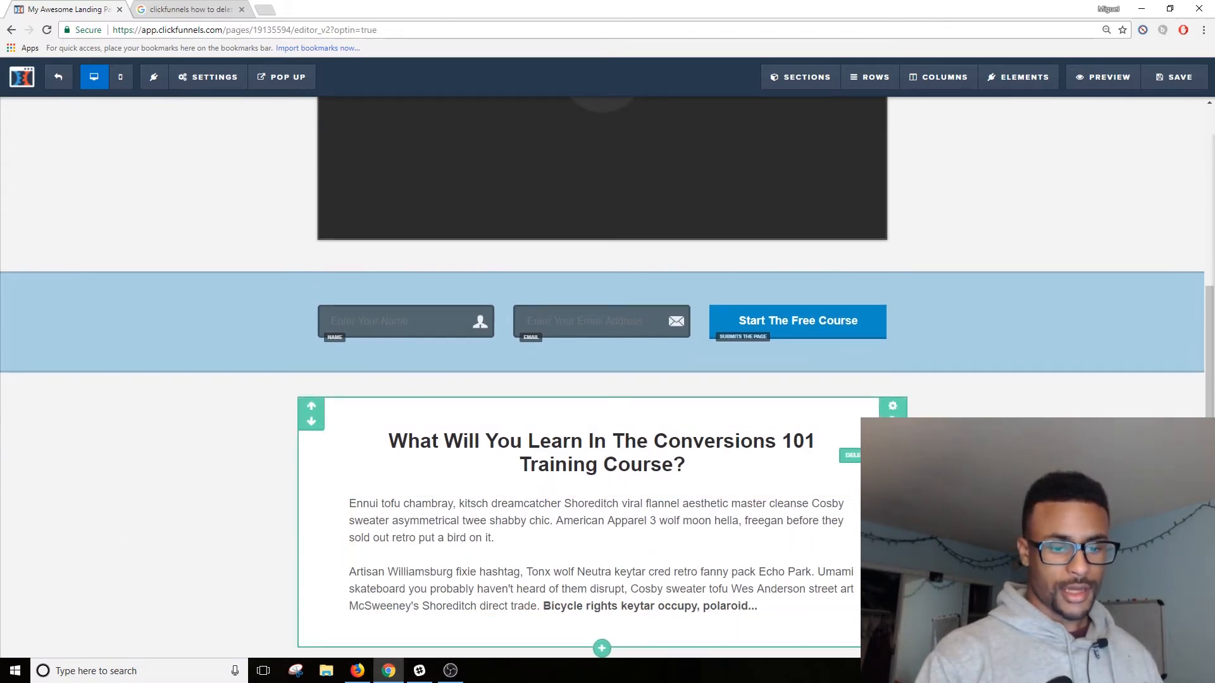
click(848, 455)
click(650, 97)
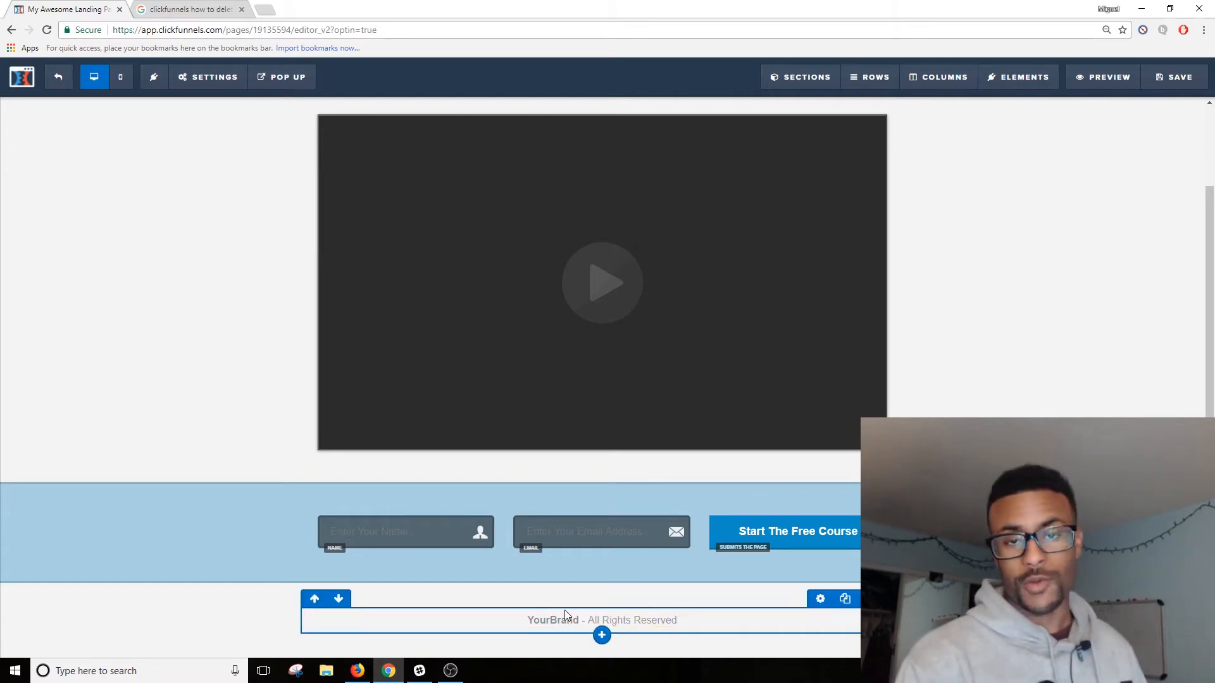
- Delete the video below the headline and add an Image element in its place
scroll(352, 237, up, 2)
scroll(468, 262, down, 2)
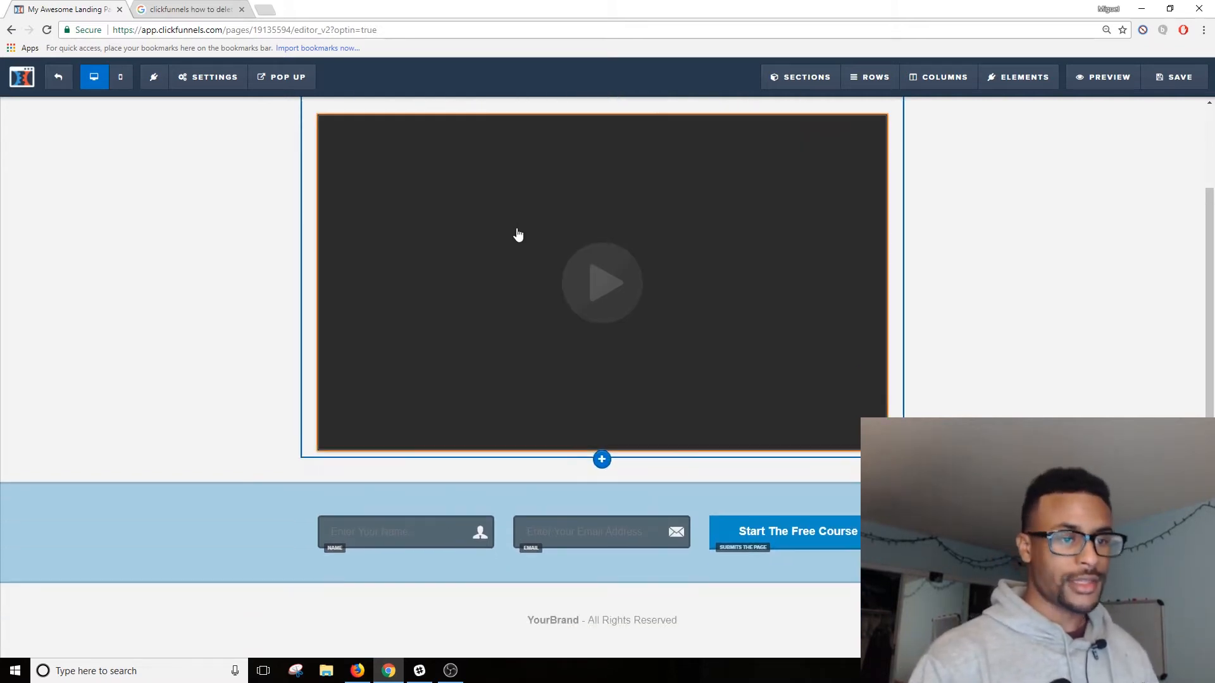
scroll(541, 222, up, 1)
scroll(560, 266, up, 1)
scroll(549, 359, up, 1)
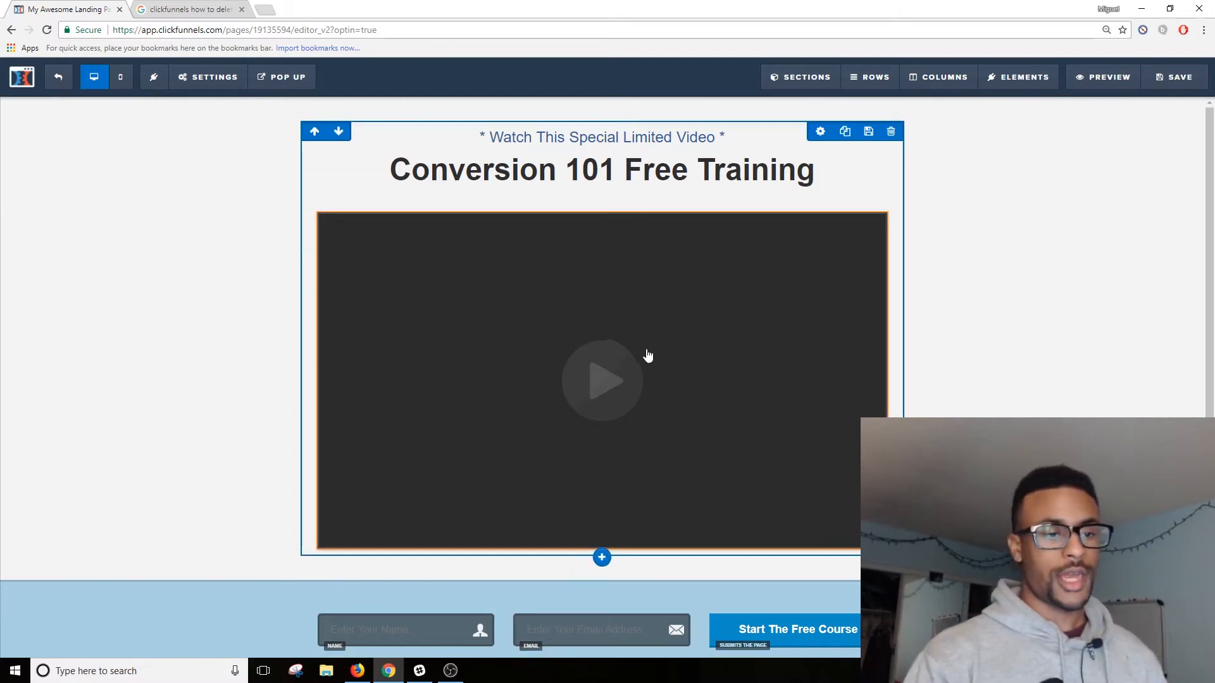
click(875, 206)
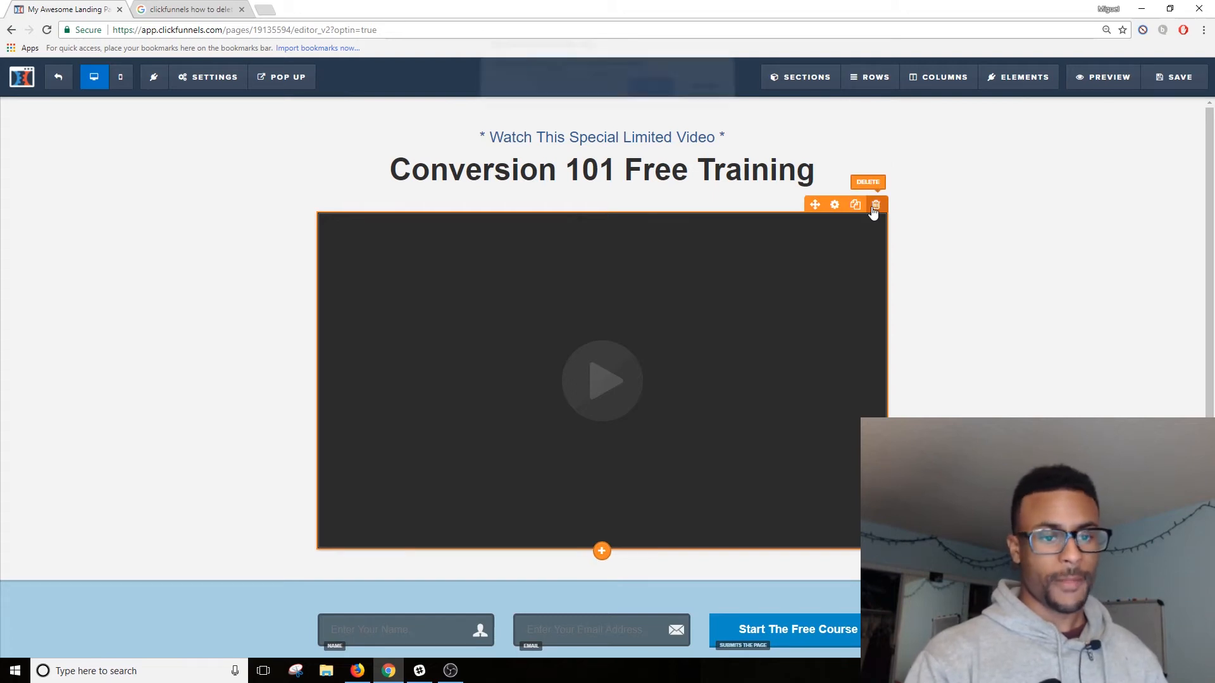
click(650, 100)
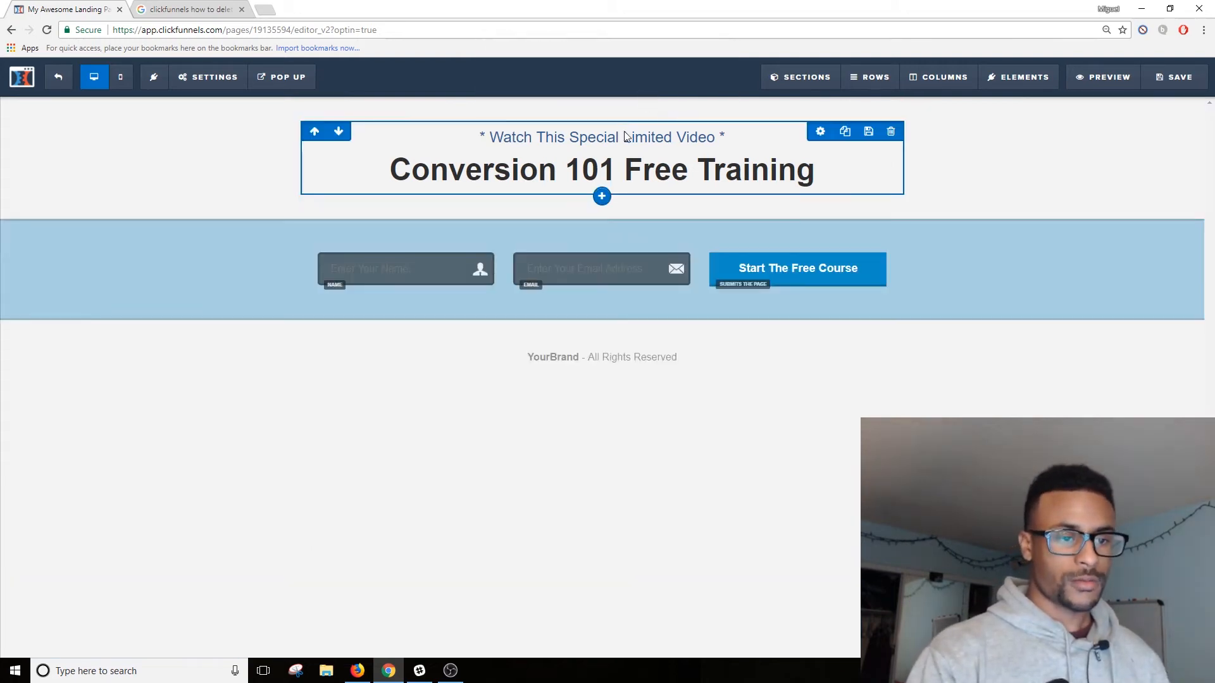
click(602, 190)
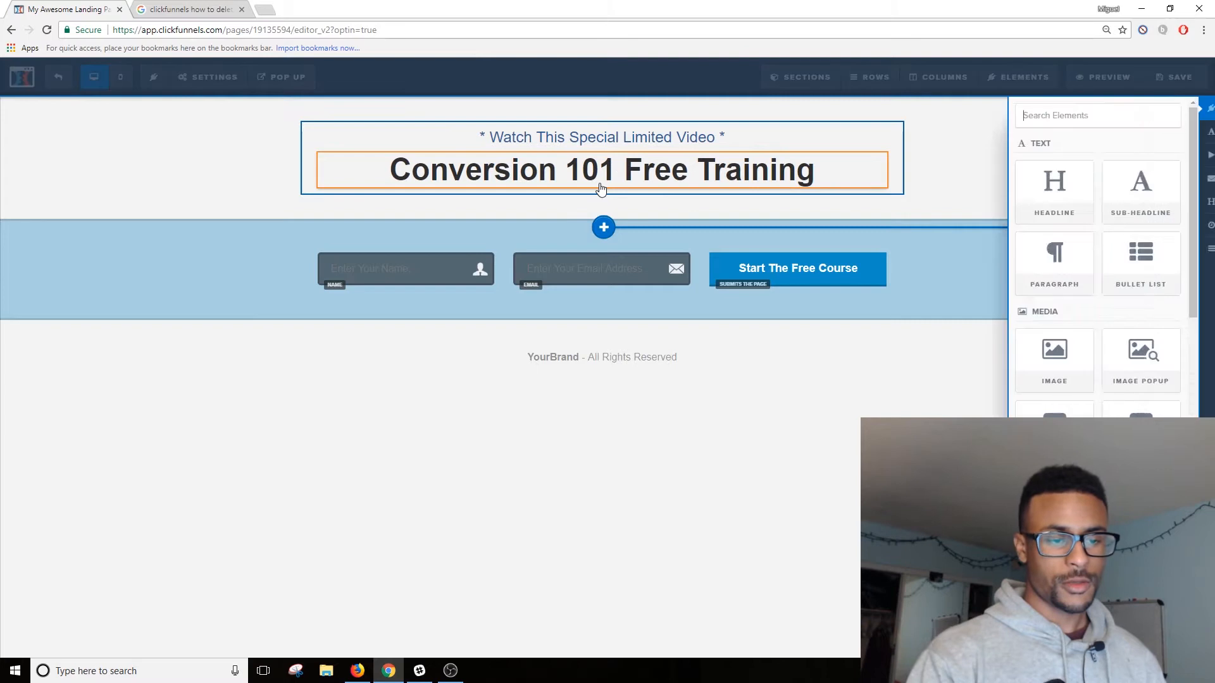
click(965, 362)
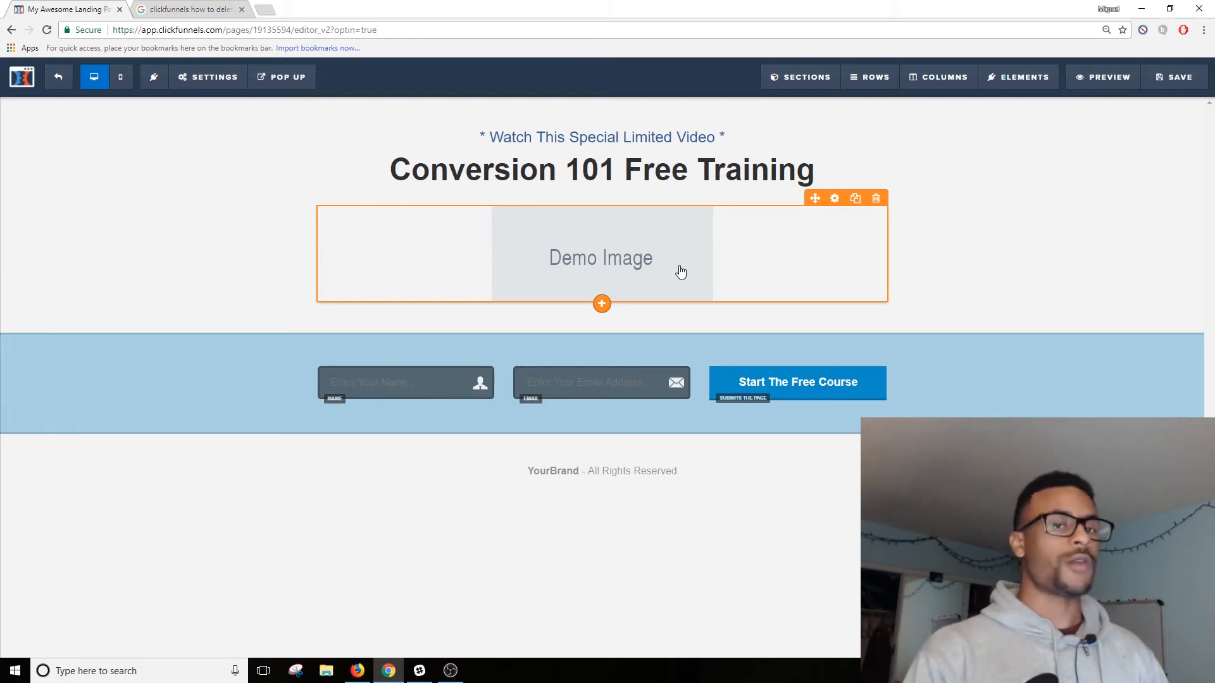
- Replace the headline with "At Last! The Simple and Proven 3-Step Formula For Creating a High Converting Landing Page"
click(560, 139)
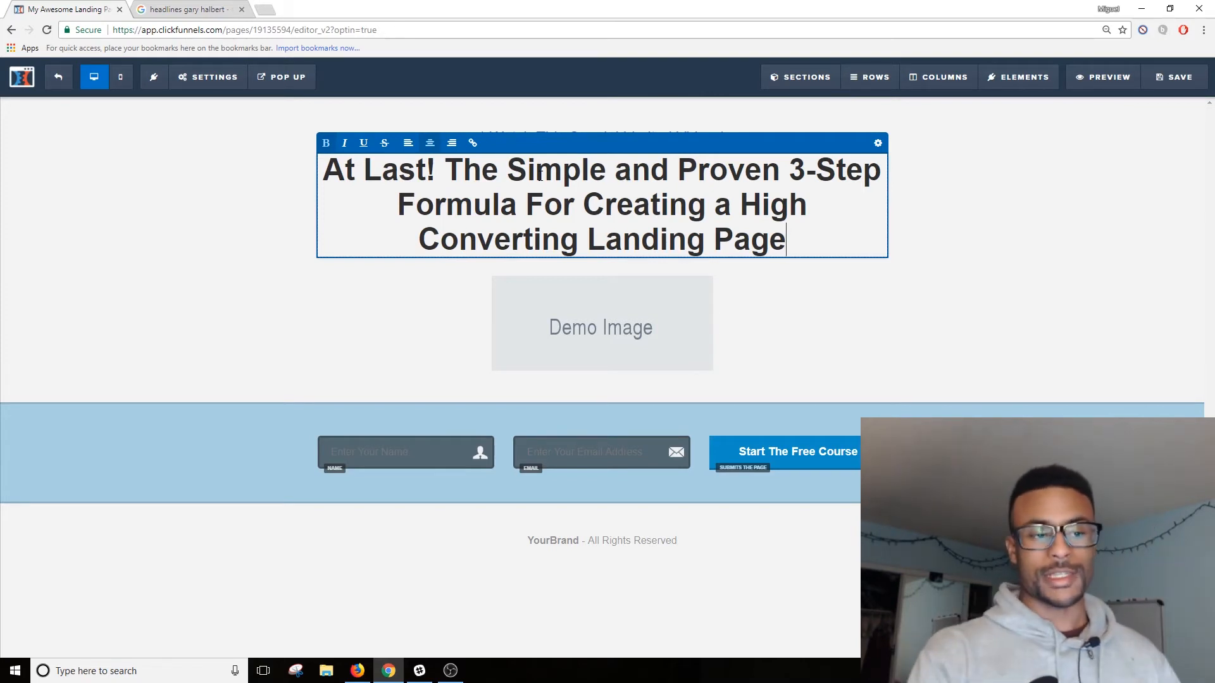
key(Escape)
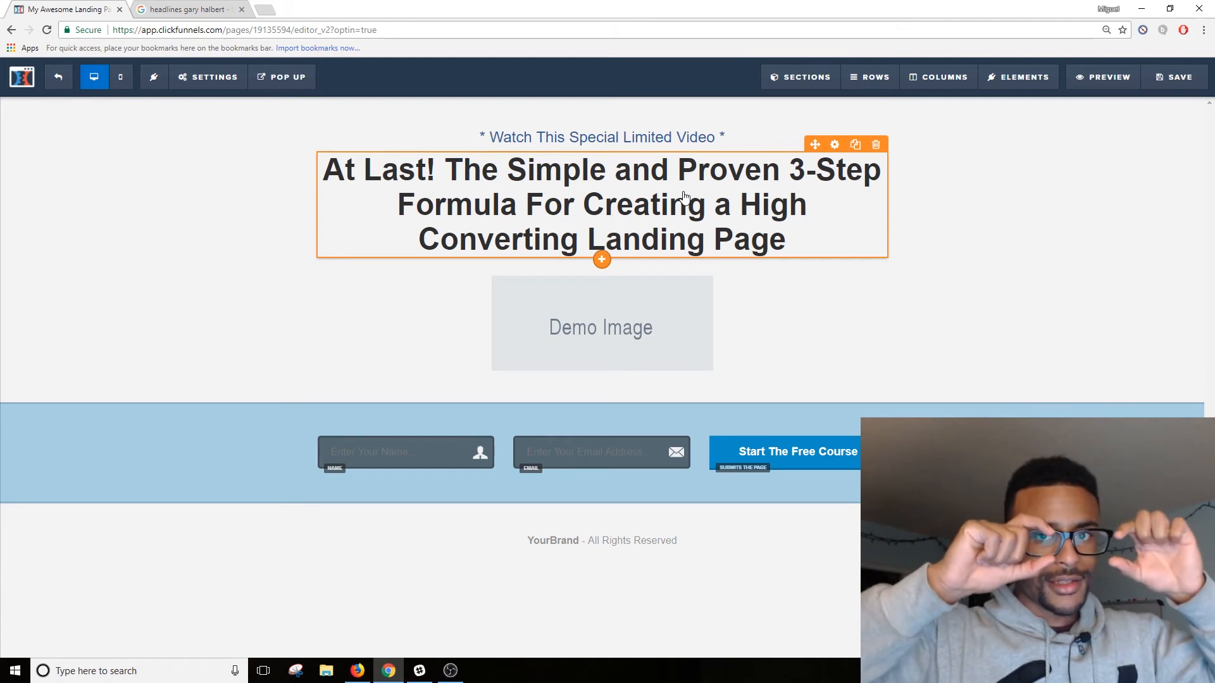
- Change the text above the headline to "*Get Your FREE 3-Step Cheat Sheet*"
click(683, 139)
triple_click(682, 139)
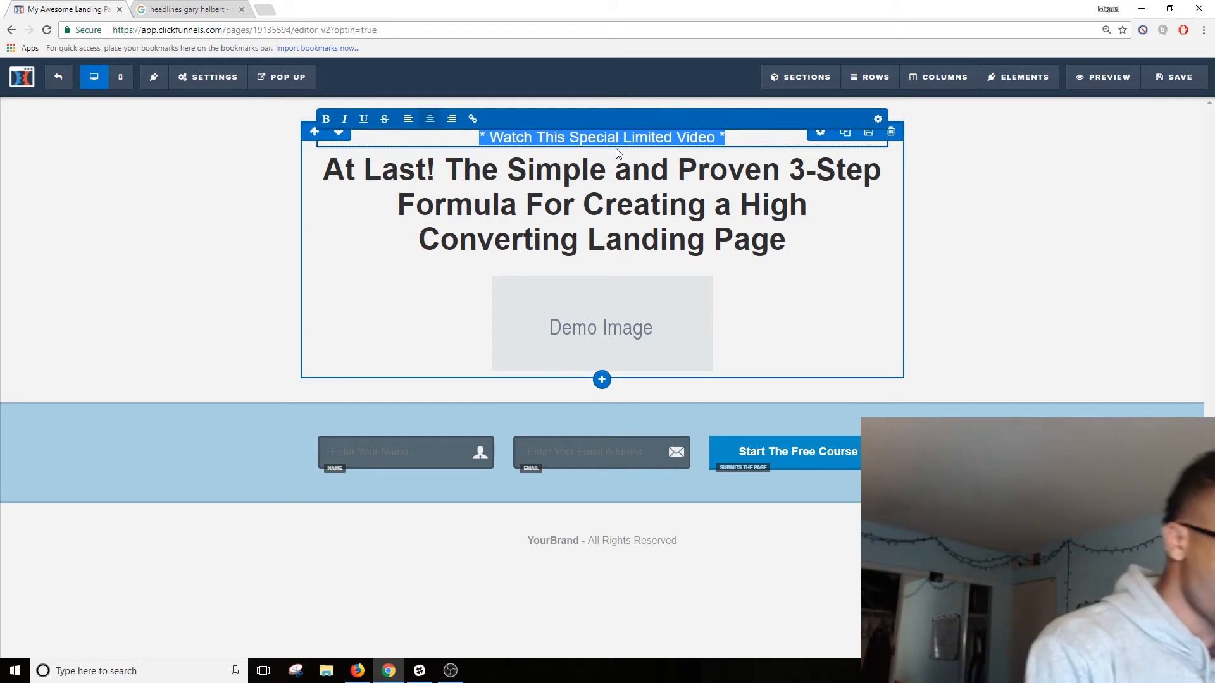
text(*)
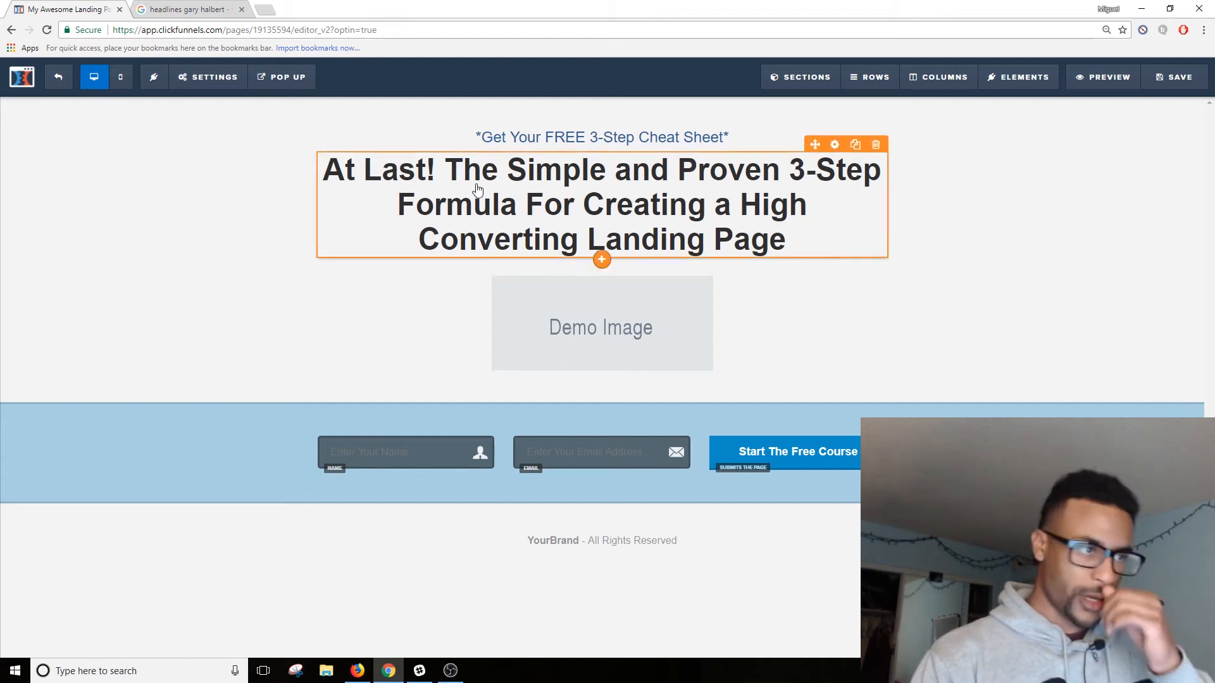
- Switch to the Google search for "headlines gary halbert" and browse its image results for example headlines
click(190, 12)
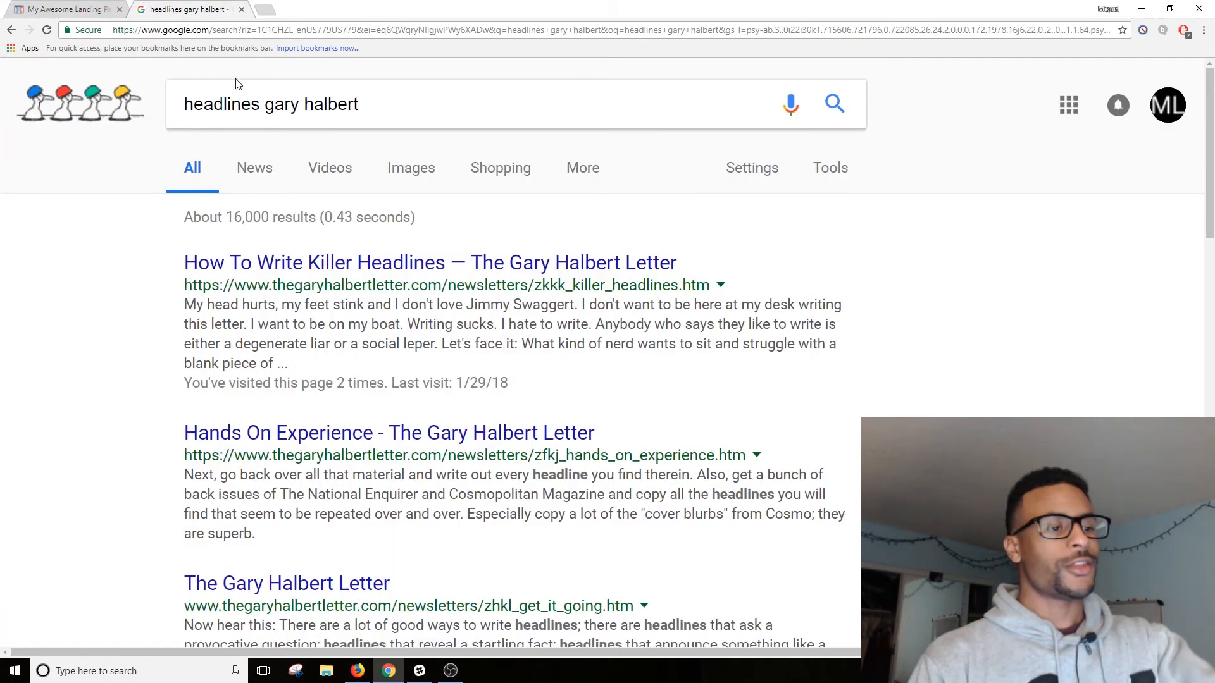
click(411, 169)
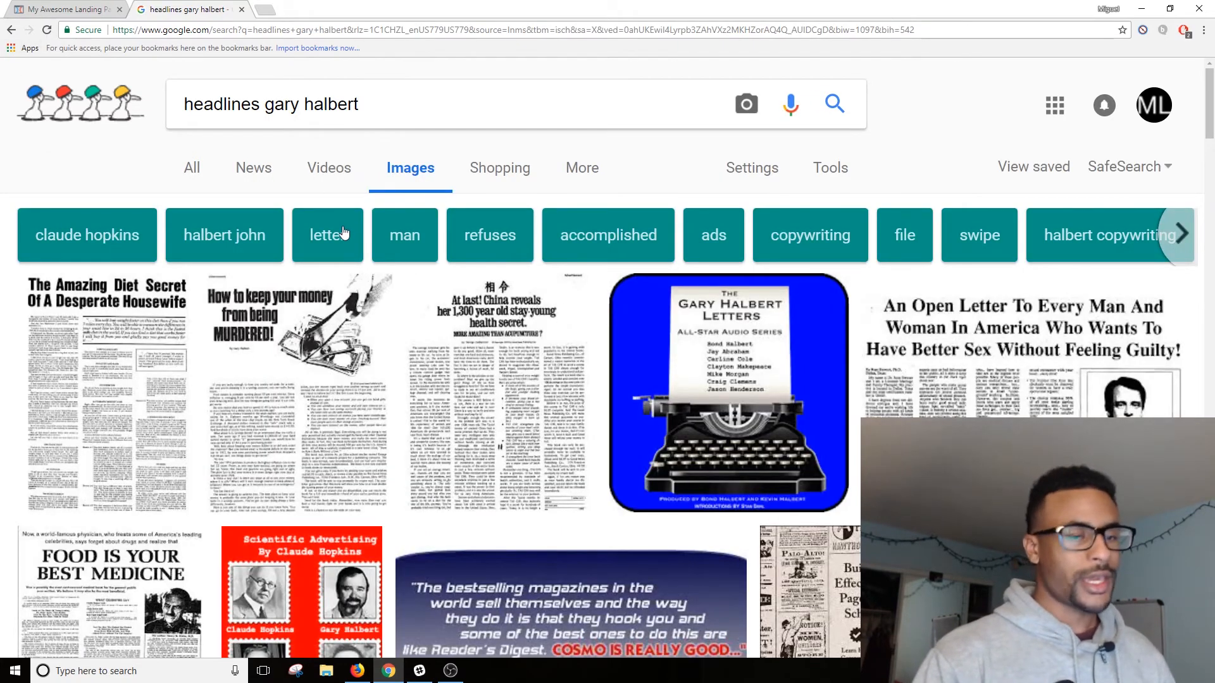
scroll(357, 307, down, 15)
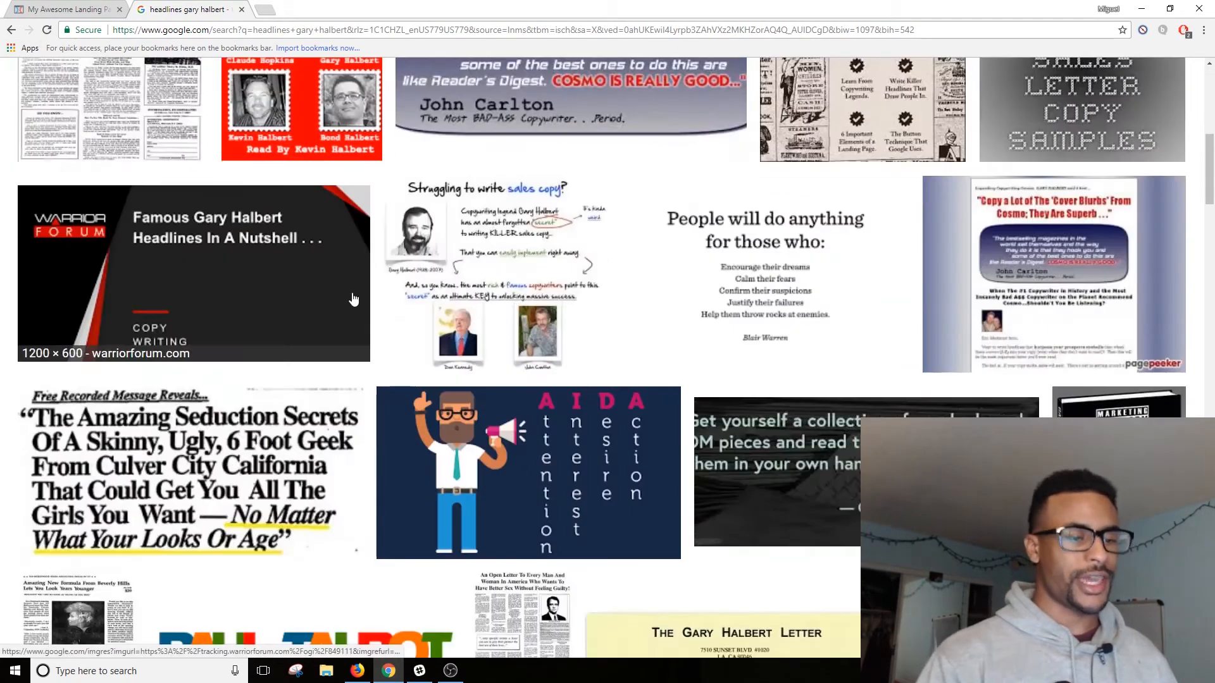
scroll(356, 307, down, 20)
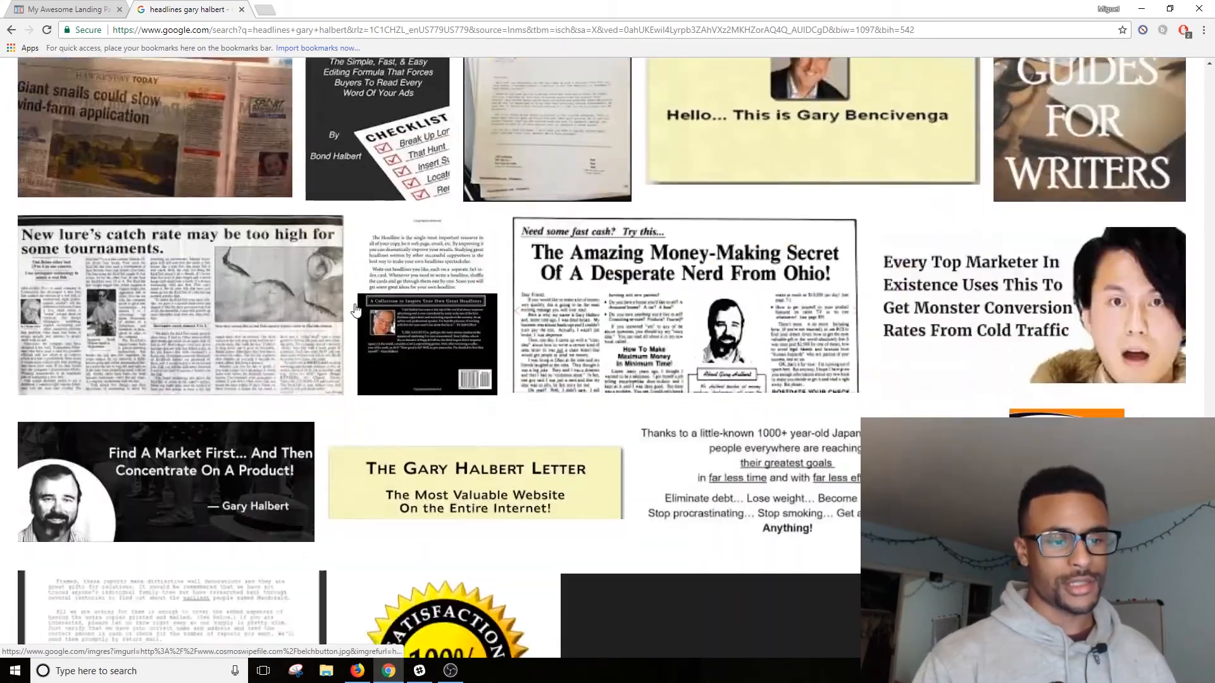
scroll(357, 307, up, 8)
scroll(357, 307, down, 10)
scroll(350, 298, up, 15)
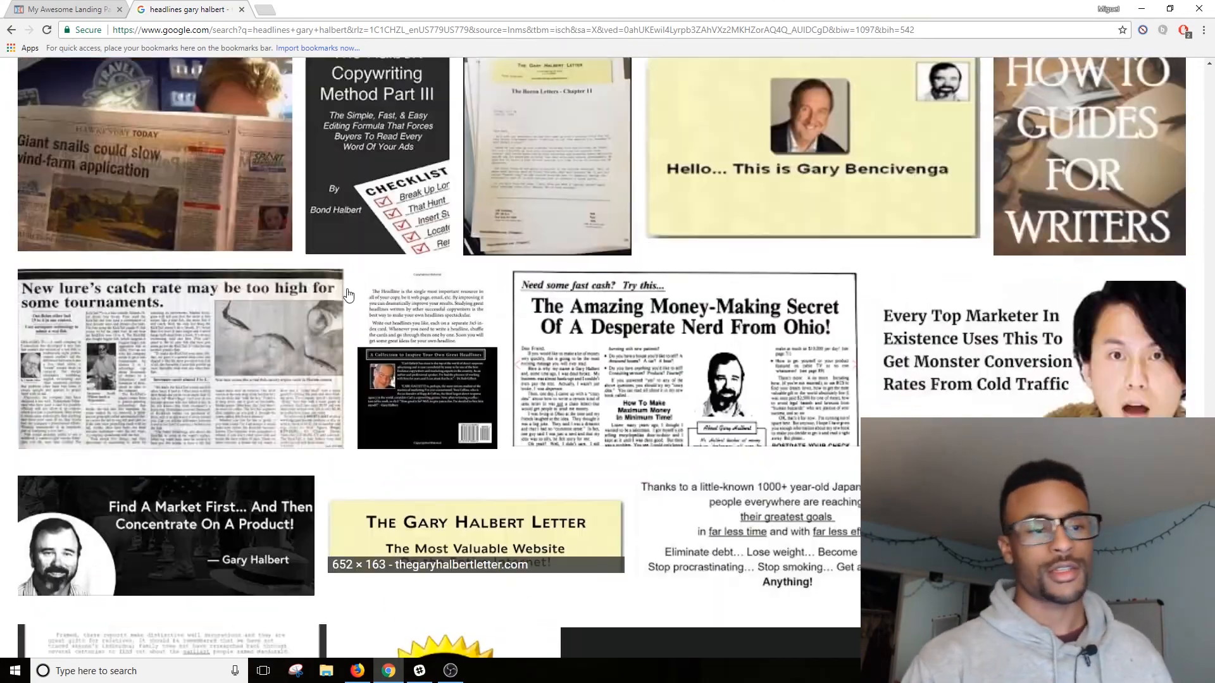
scroll(346, 293, down, 8)
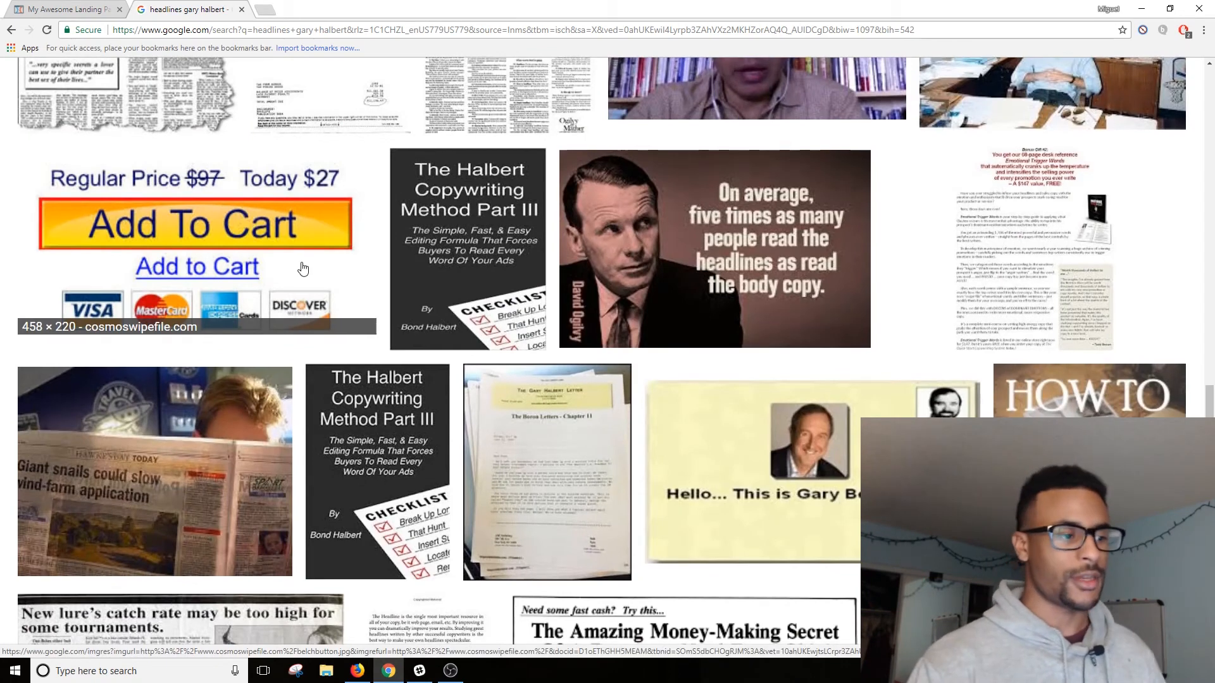
scroll(307, 259, down, 15)
scroll(312, 239, down, 5)
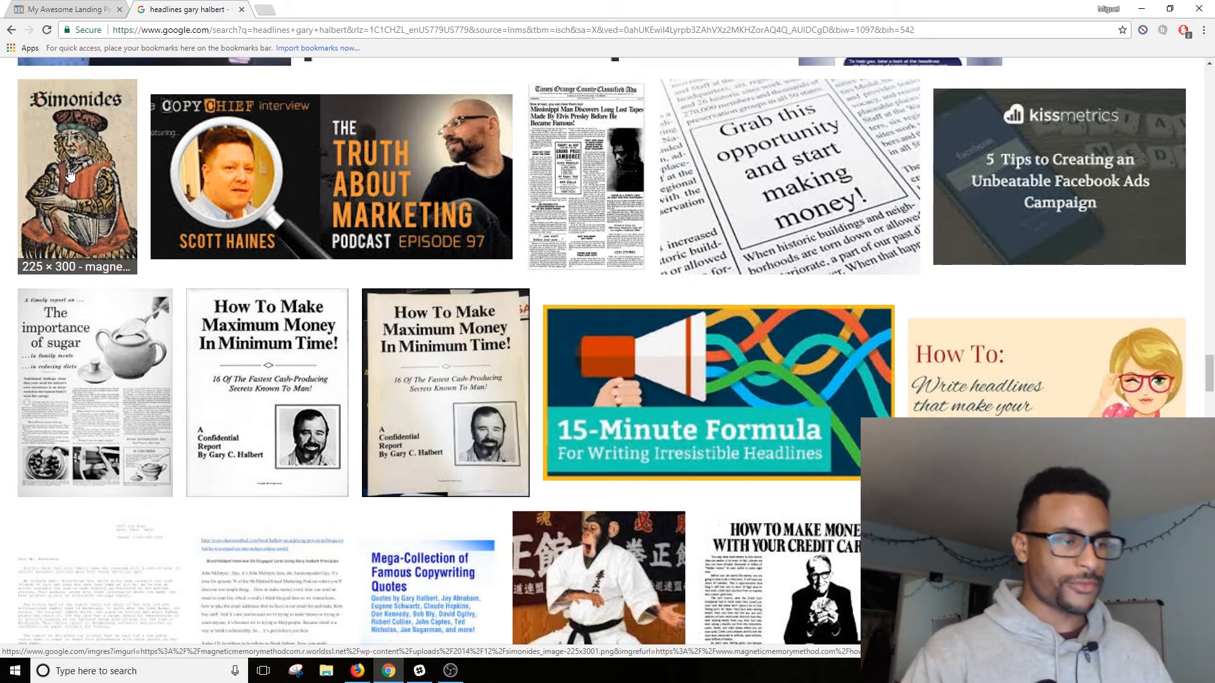
- Return to the landing page editor and review the demo image's settings, leaving them as they are
click(22, 11)
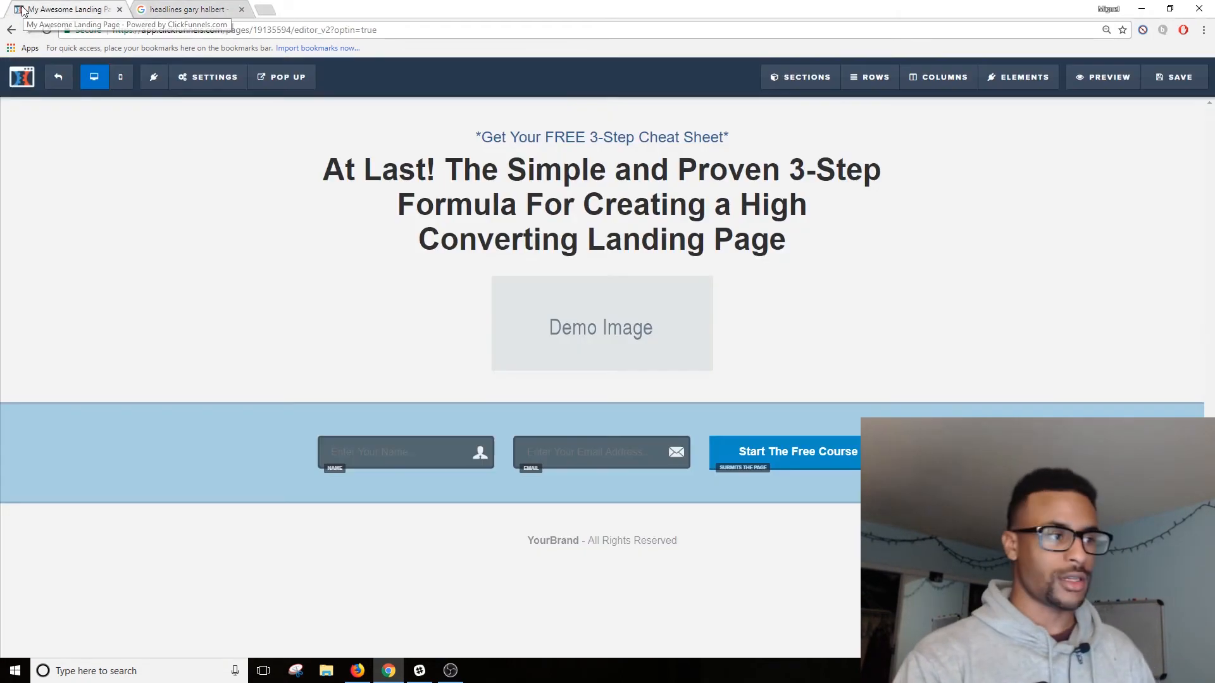
click(587, 340)
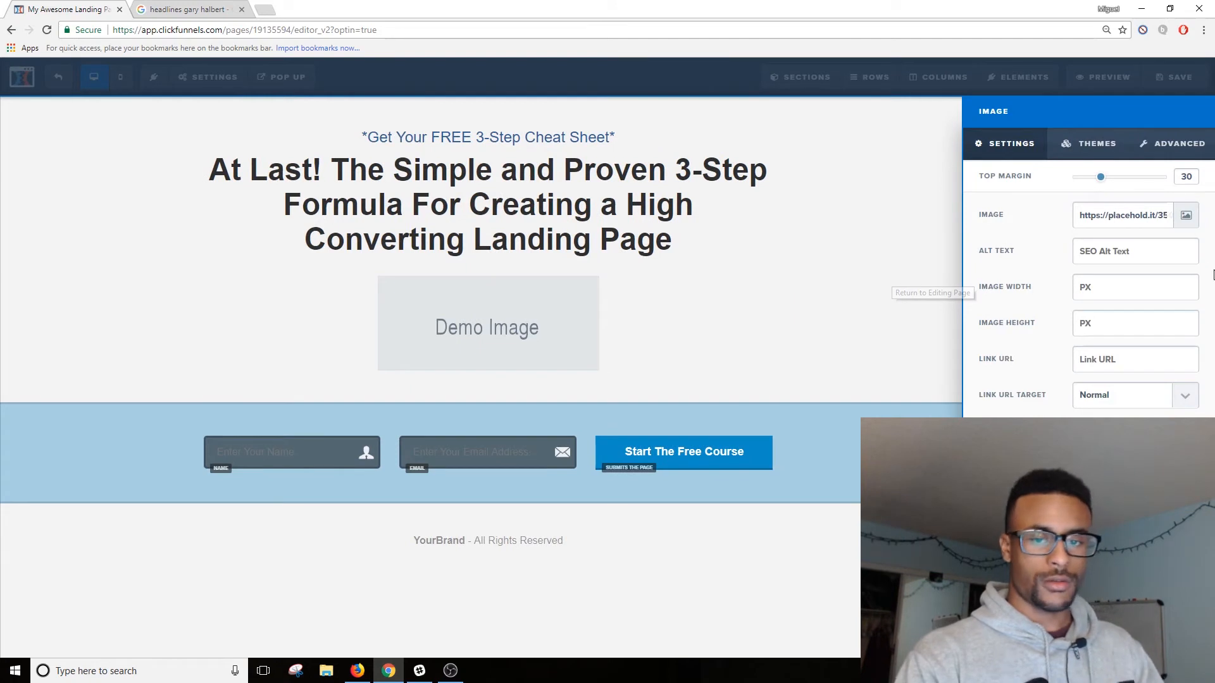
click(688, 266)
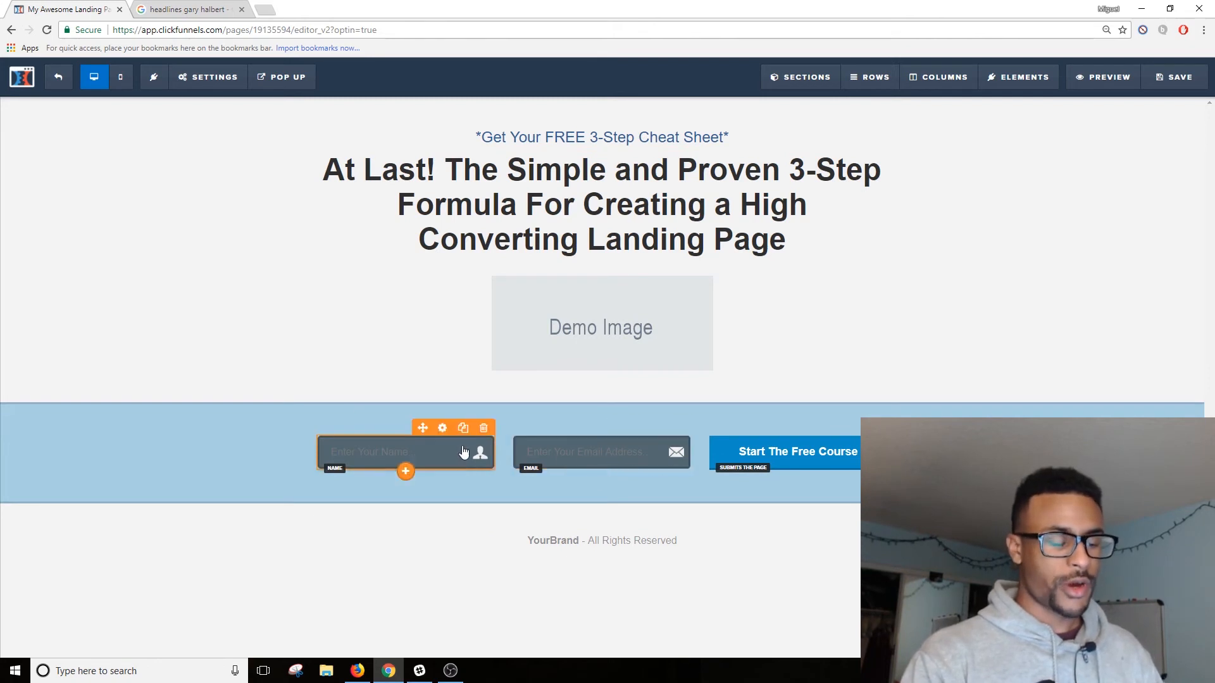
- Delete the name input field from the opt-in form
click(483, 428)
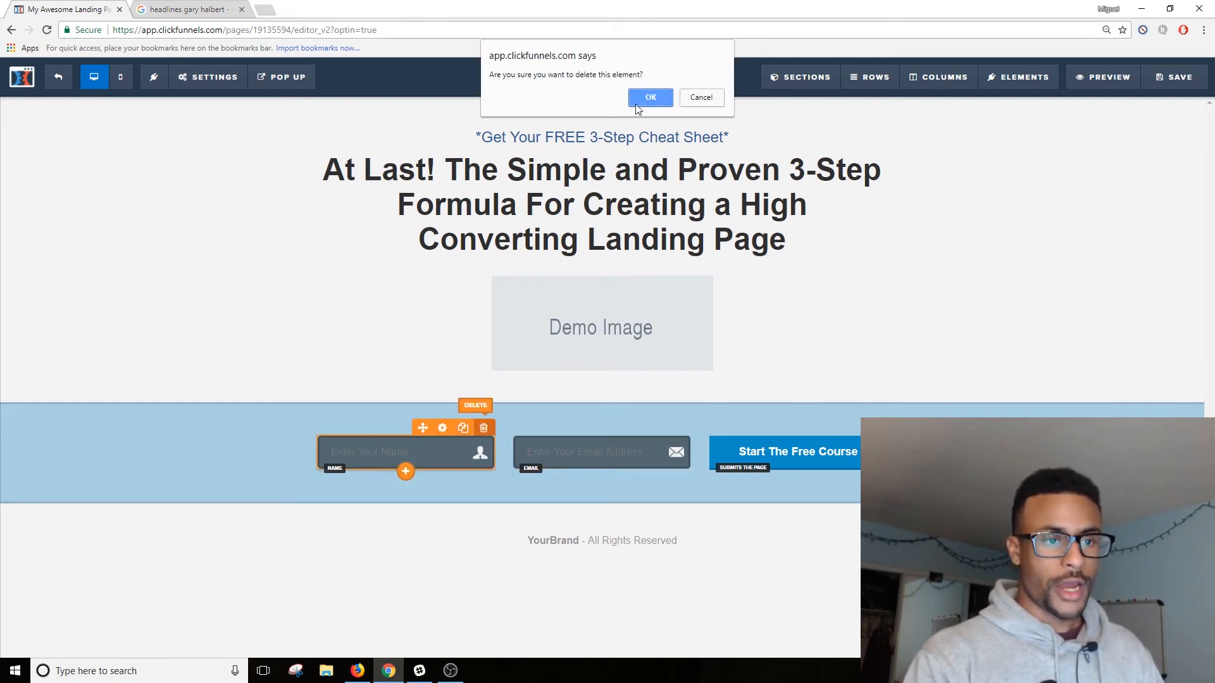
click(652, 96)
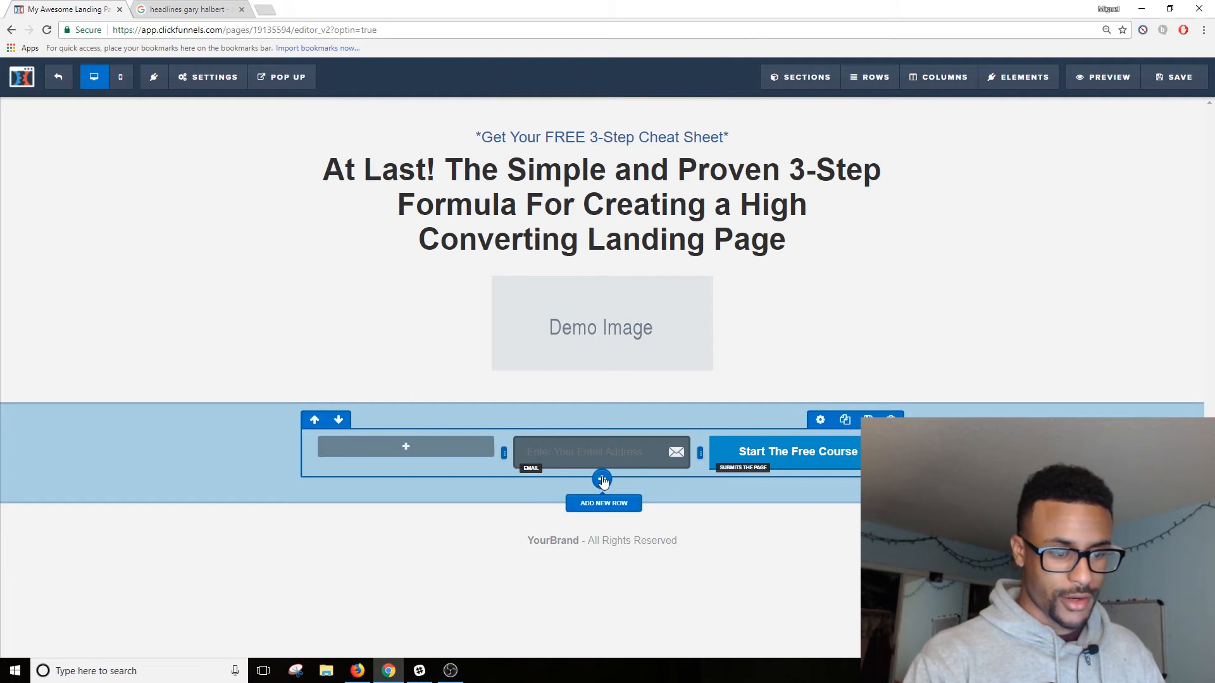
- Add a two-column row to the form section, move the email field and sign-up button into it, and delete the emptied three-column row
click(603, 481)
click(1071, 124)
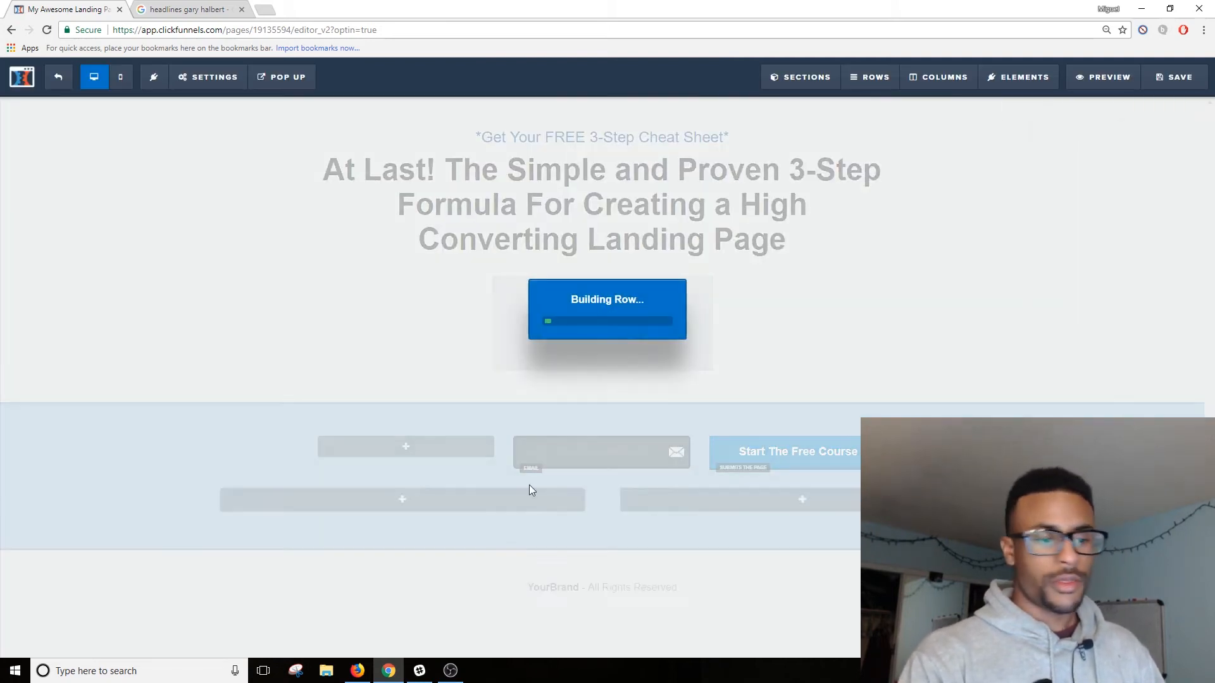
drag(583, 453, 414, 518)
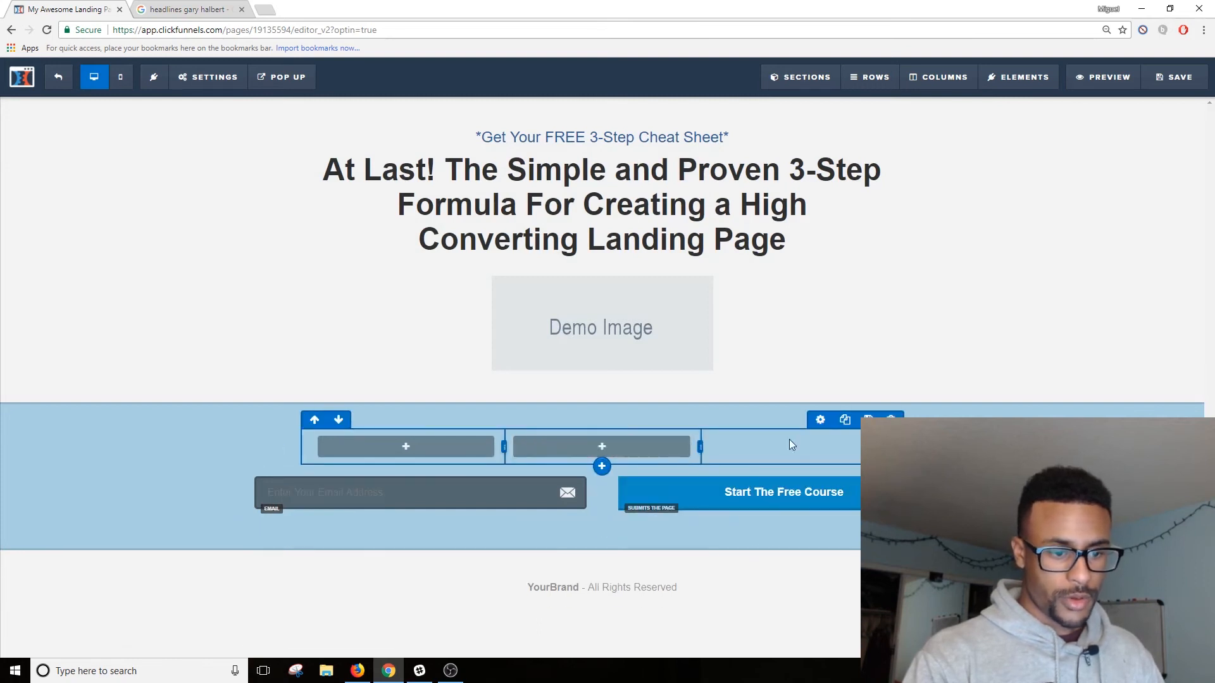
click(890, 418)
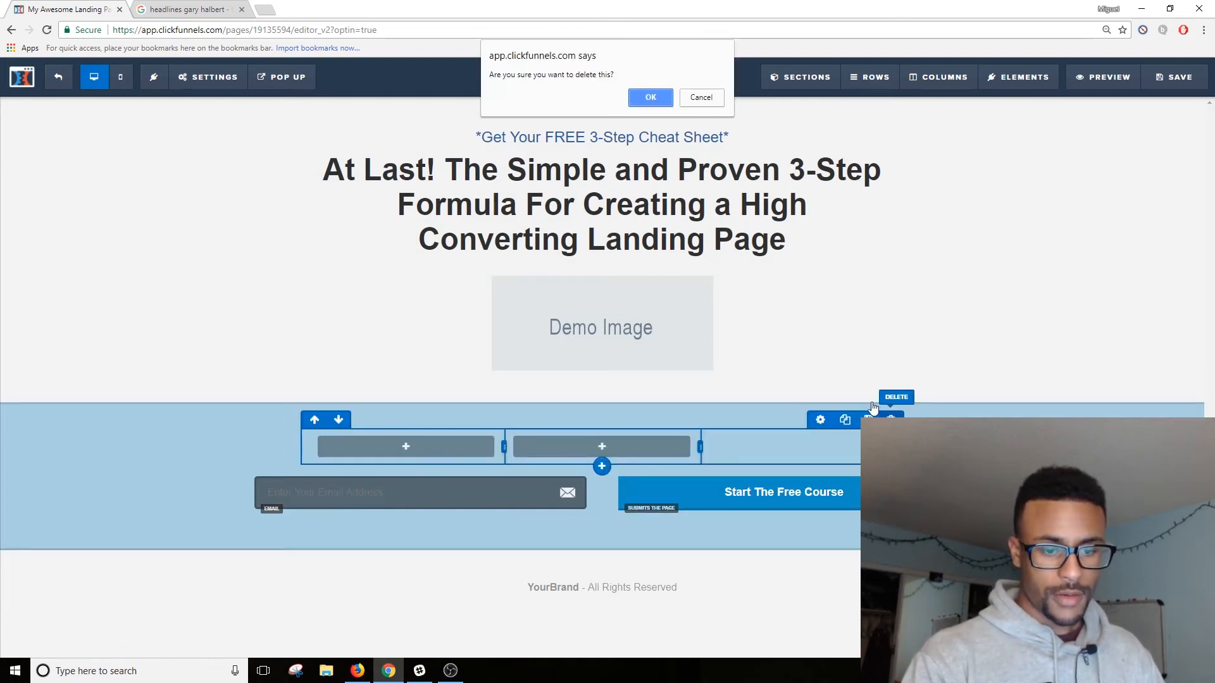
click(644, 98)
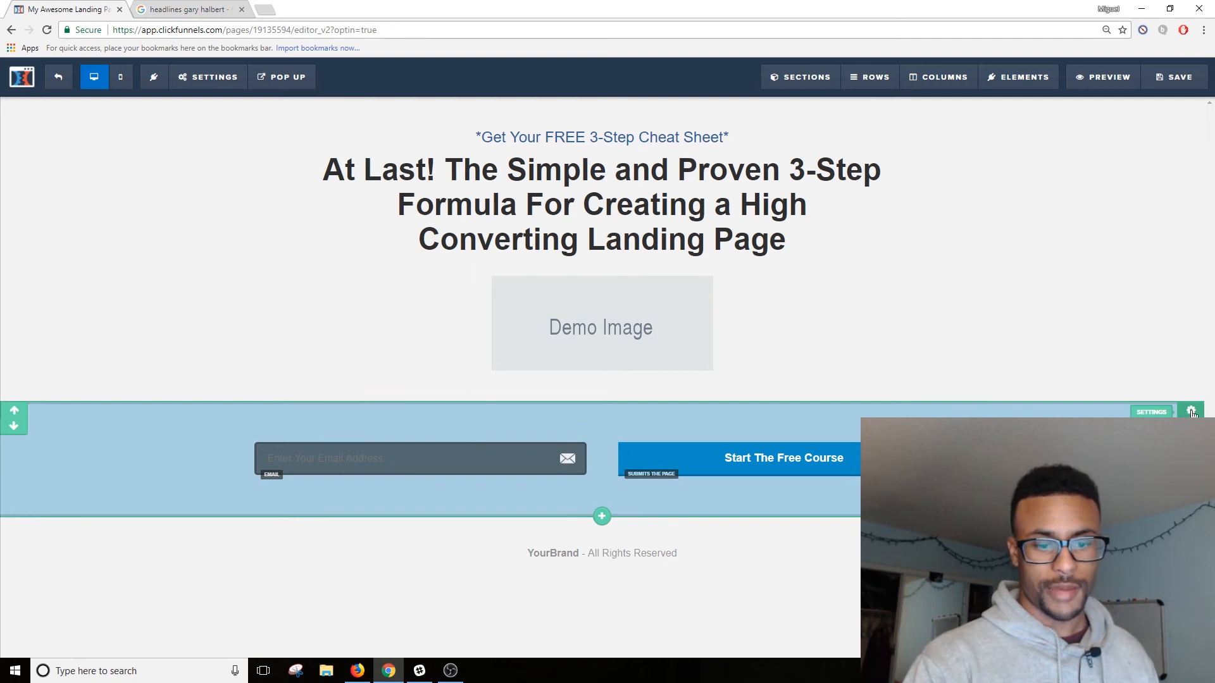
- Review the settings of the blue opt-in form section and return to the page
click(1192, 413)
click(662, 381)
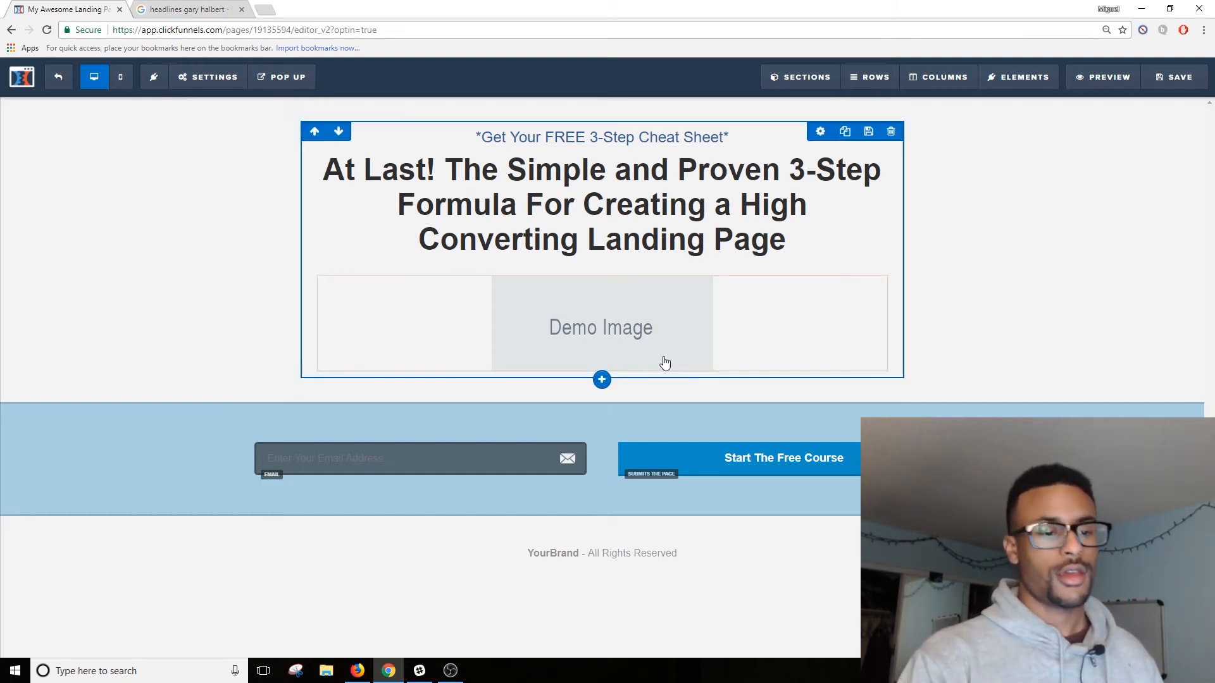
- Change the sign-up button's background color to green in its settings and return to the page
click(783, 472)
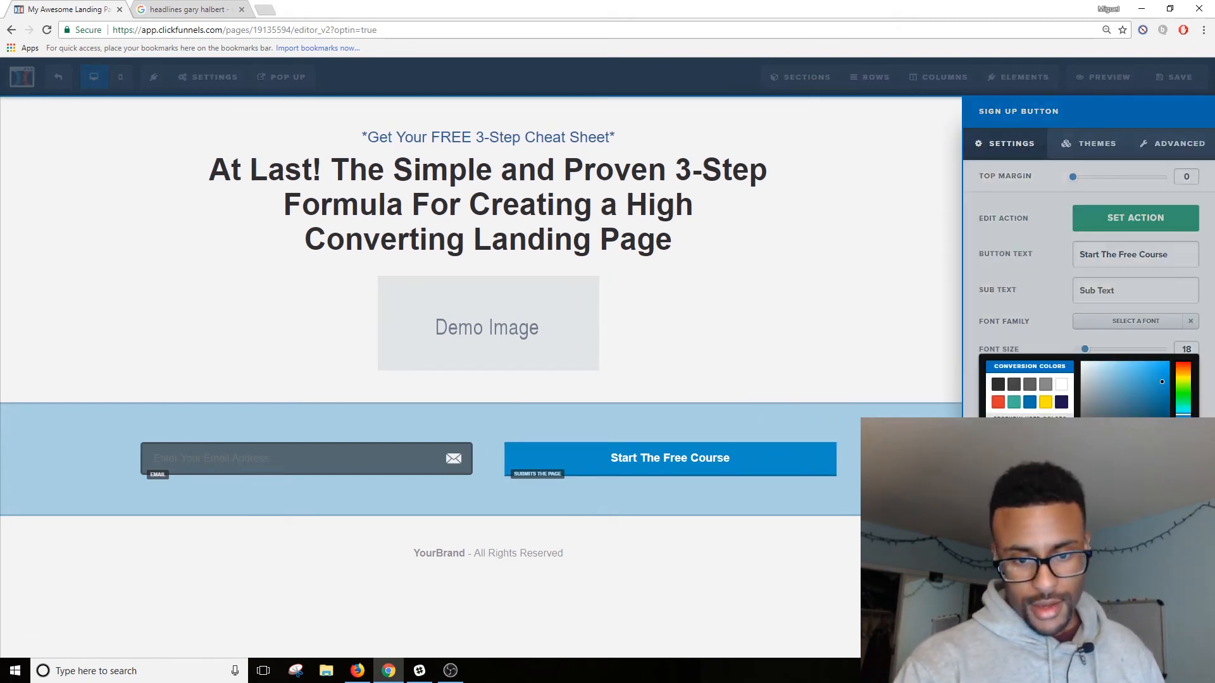
click(1183, 397)
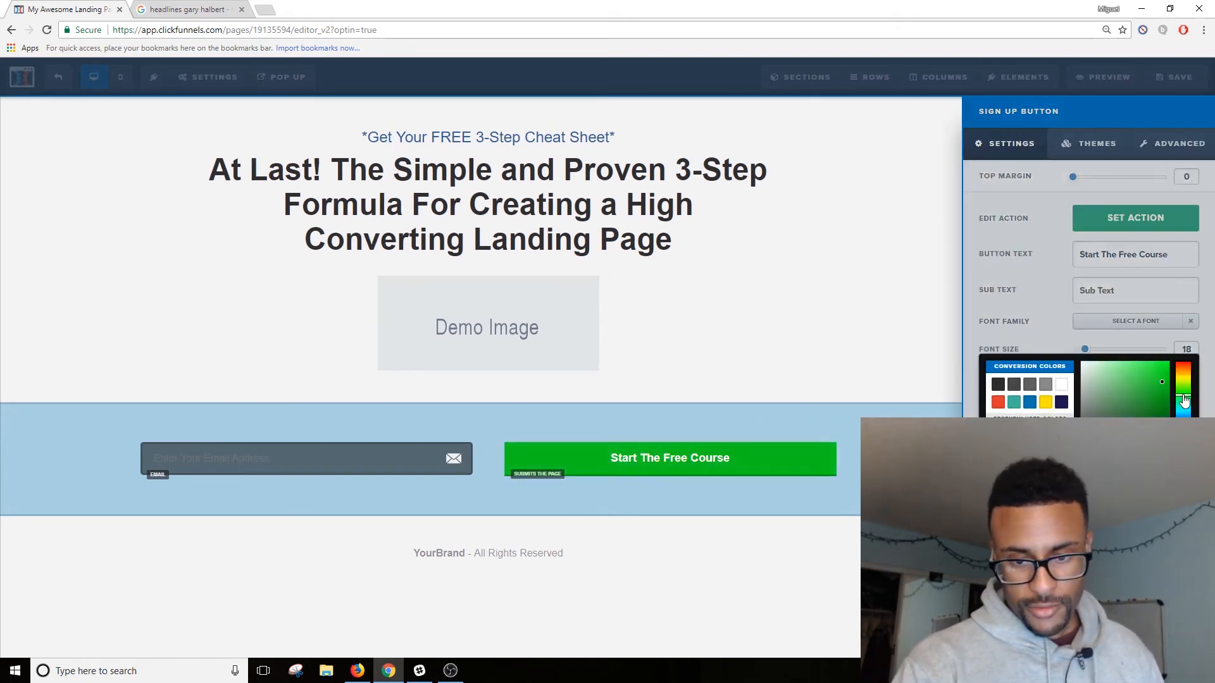
click(1158, 391)
drag(1158, 393, 1161, 387)
click(717, 420)
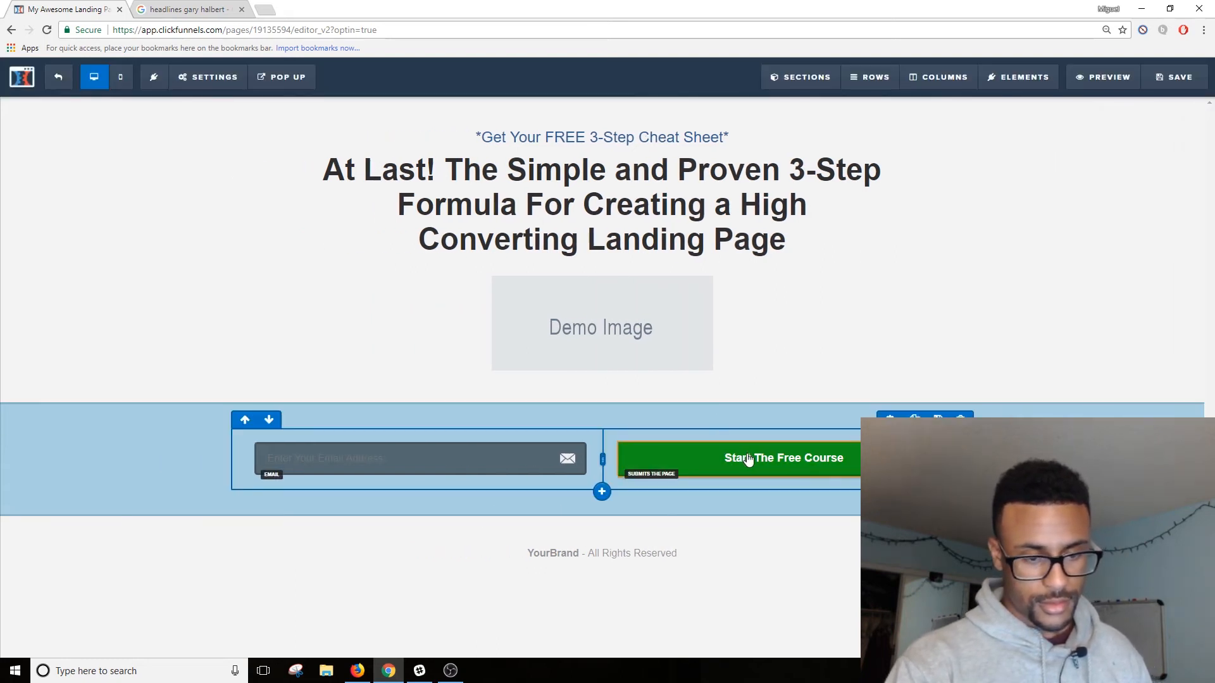
- Set the sign-up button's text to "I Want That FREE Cheat Sheet" and its sub text to "Click Here To Get Your FREE Cheat Sheet"
click(748, 458)
triple_click(1136, 257)
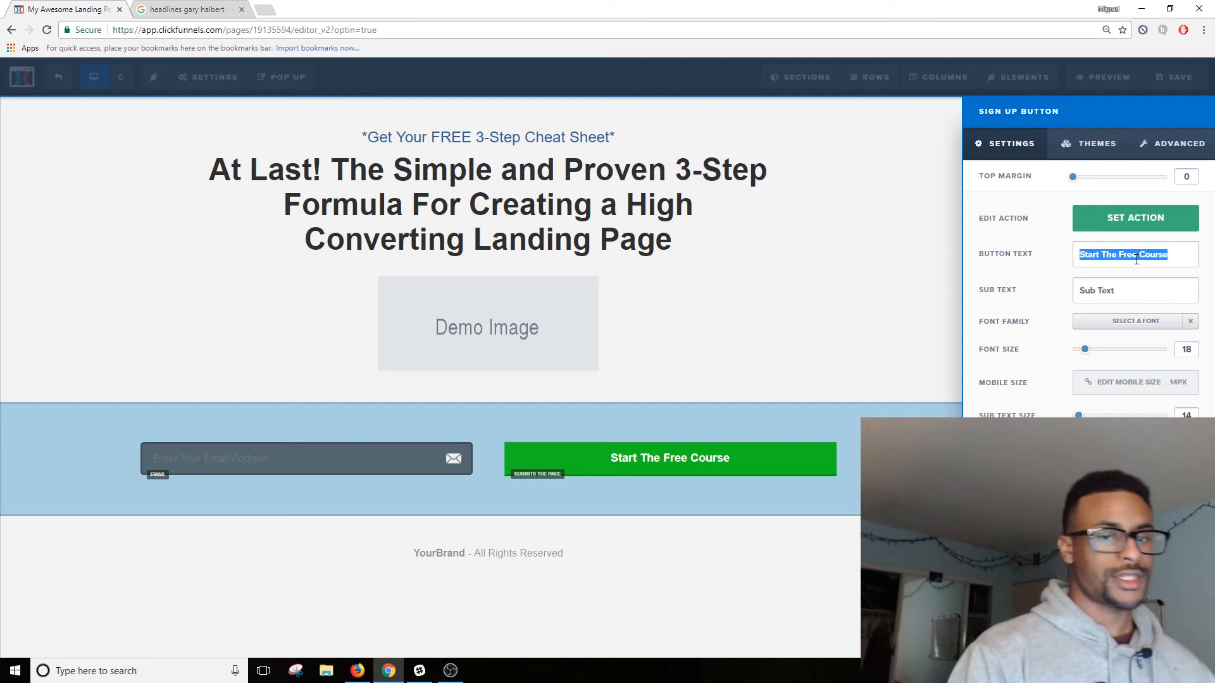
text(I Want That FREE Cheat Sheet)
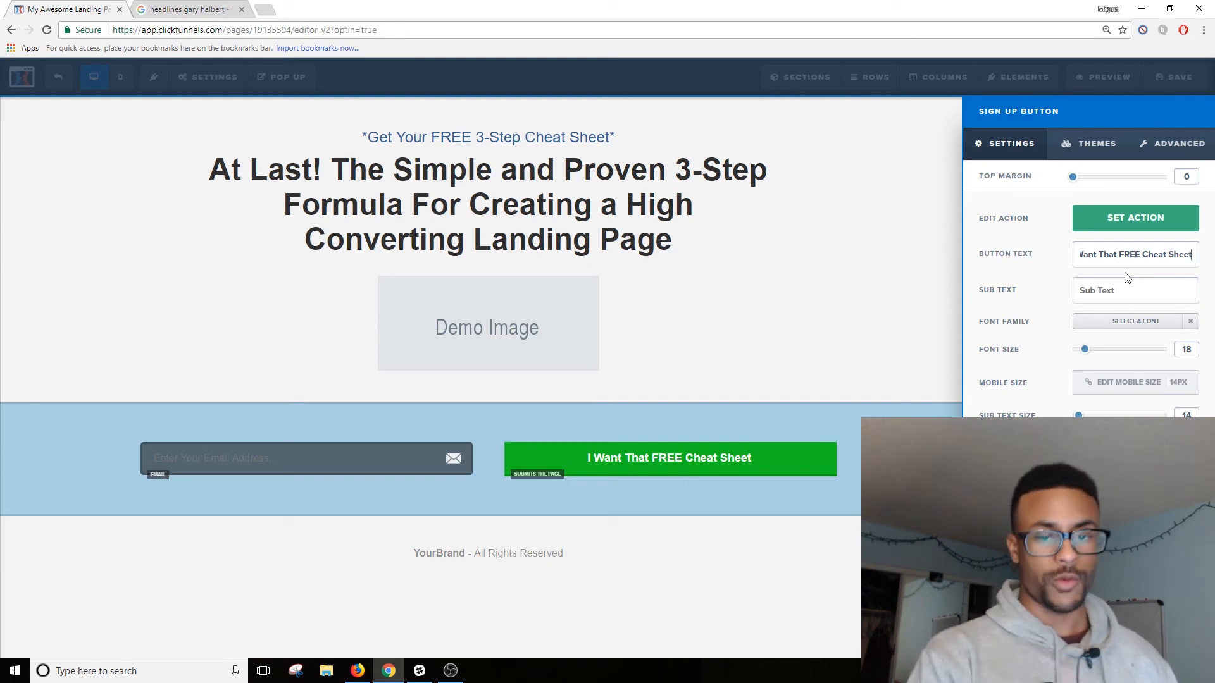
click(1127, 277)
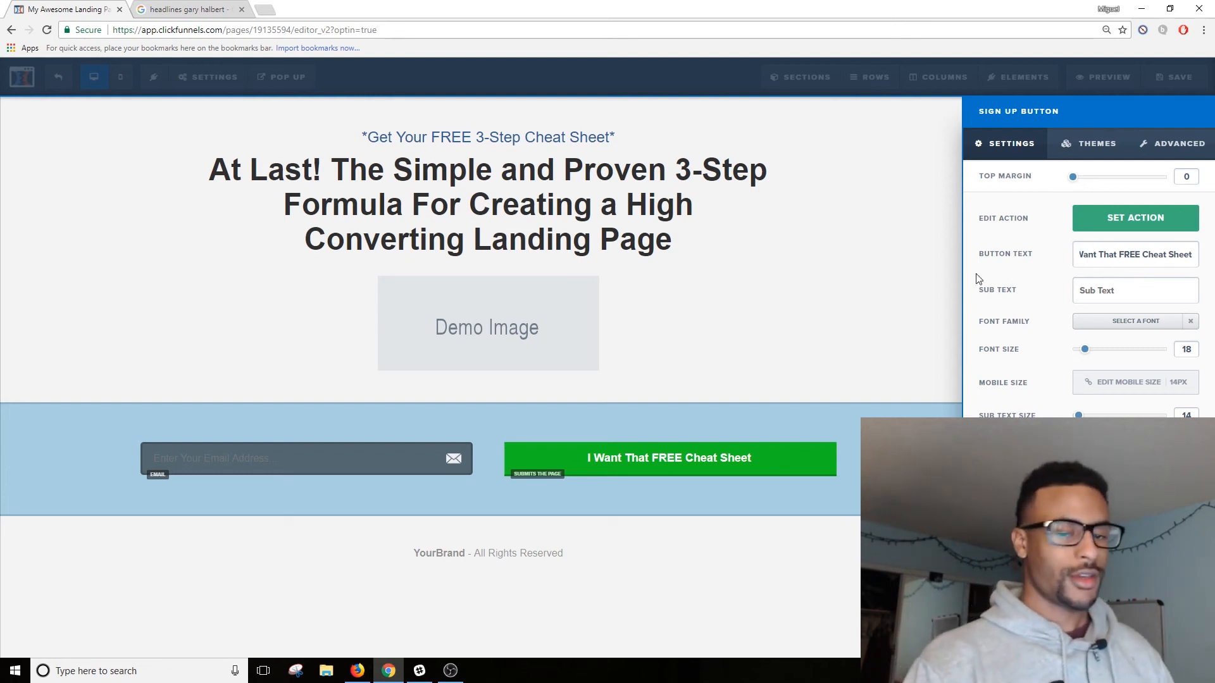
click(1124, 296)
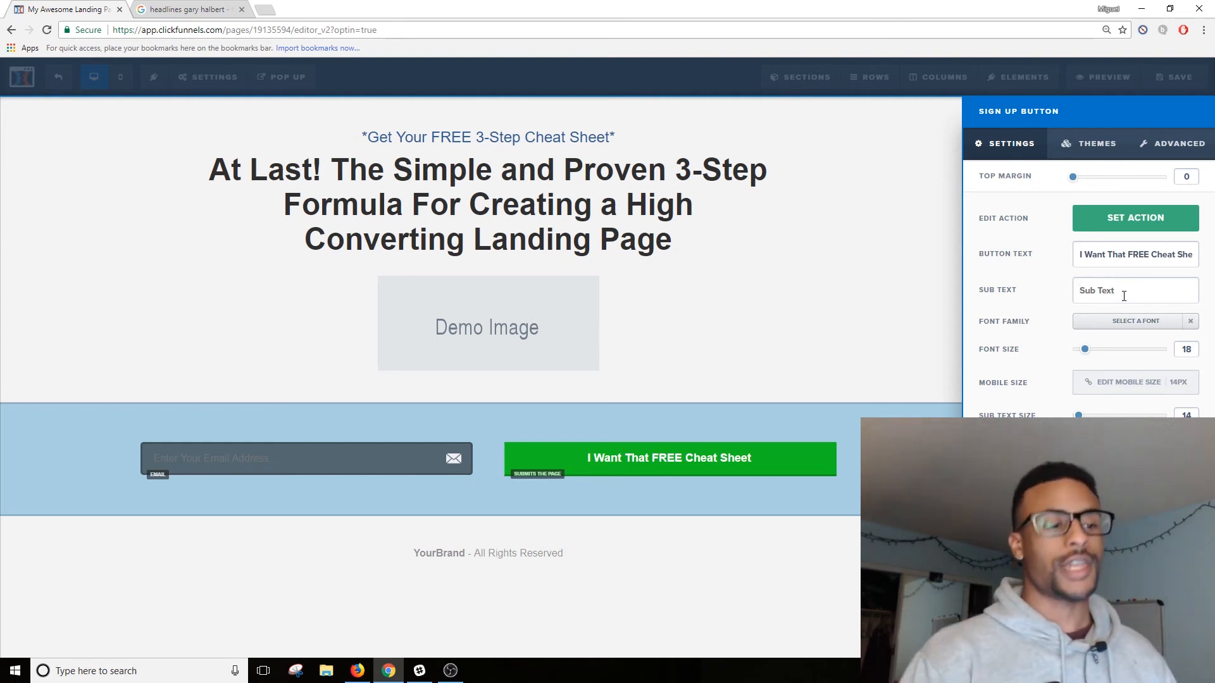
text(Click Here To Get Your FREE Cheat Sheet)
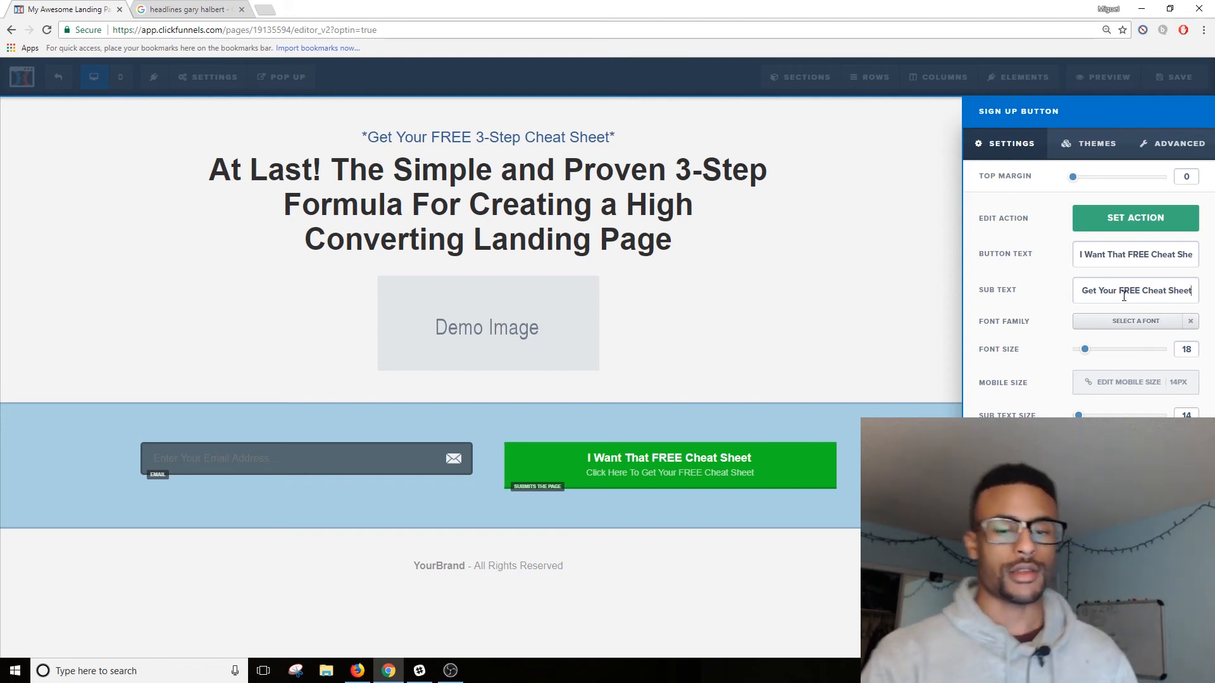
- Darken the sign-up button's background to a deeper shade of green
click(1182, 466)
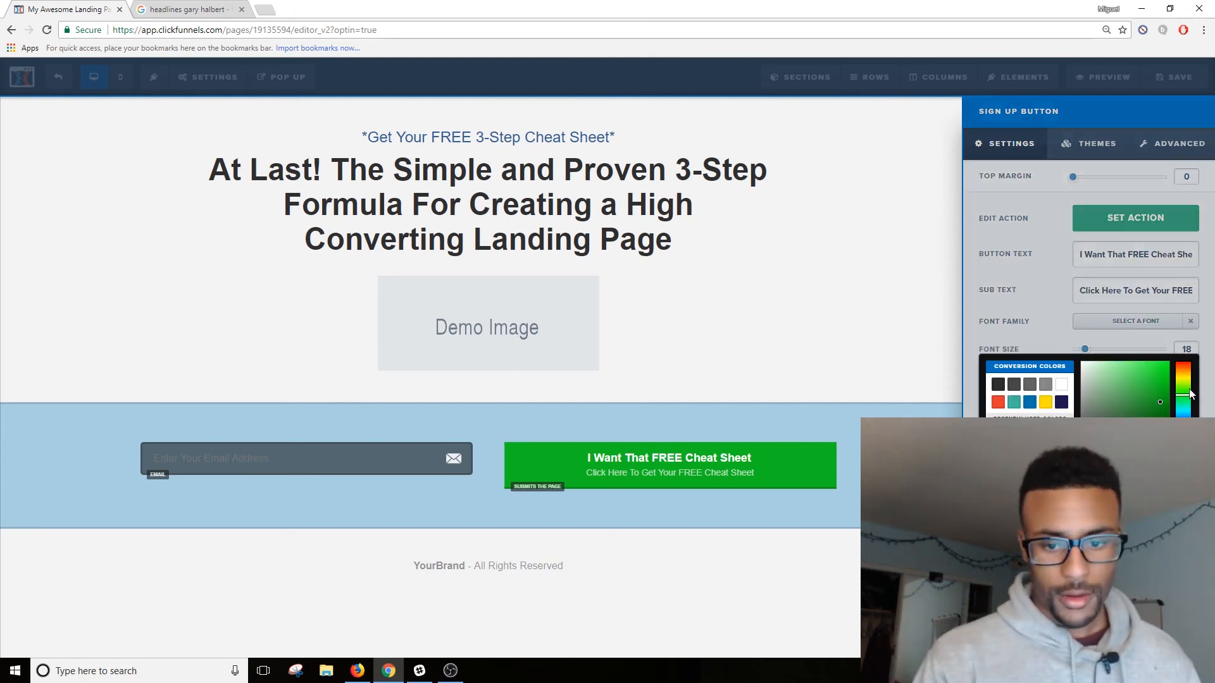
click(1159, 406)
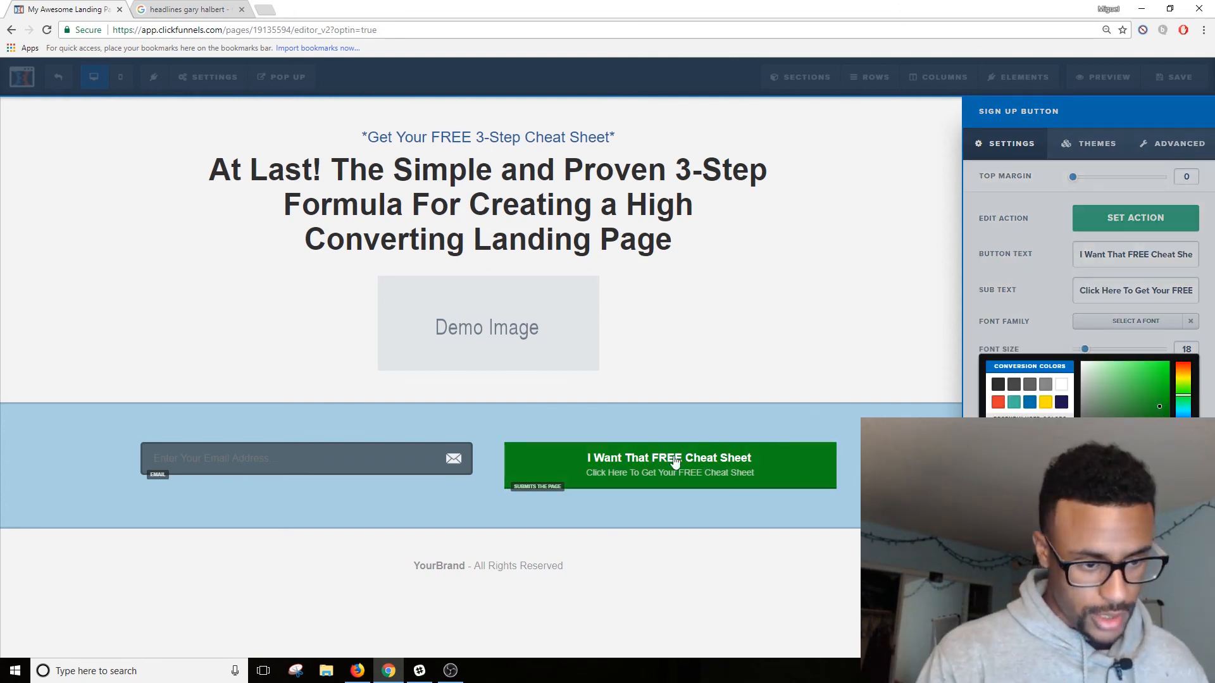
click(1042, 342)
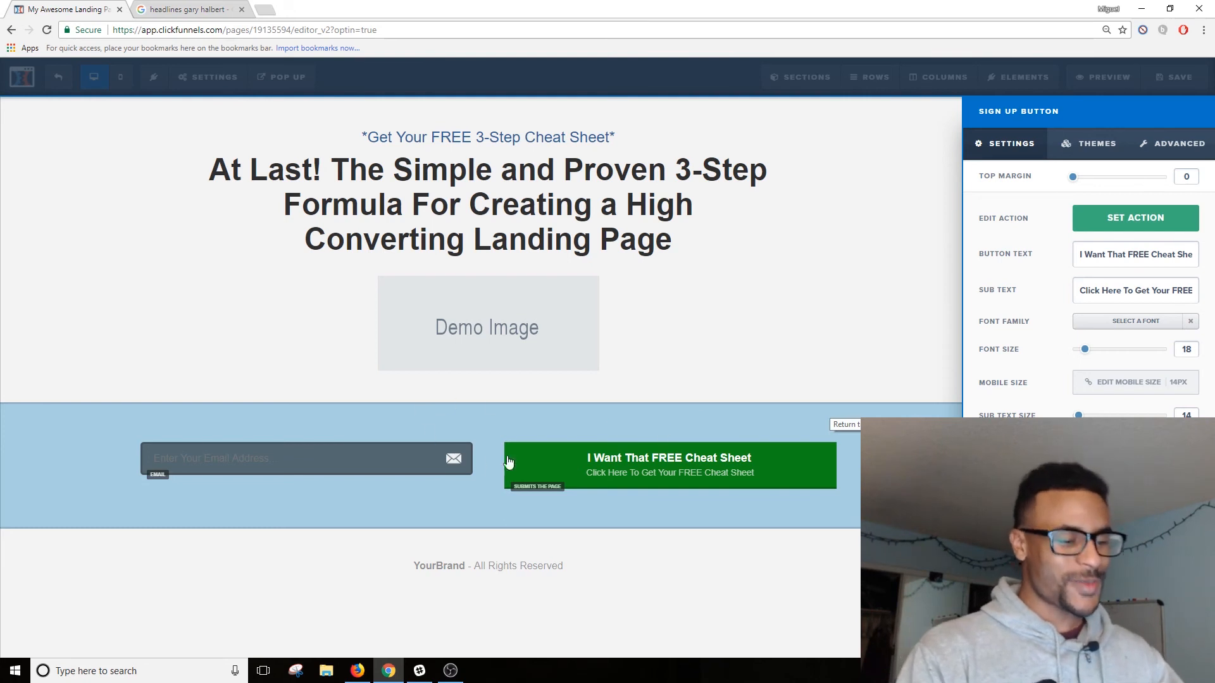
click(680, 468)
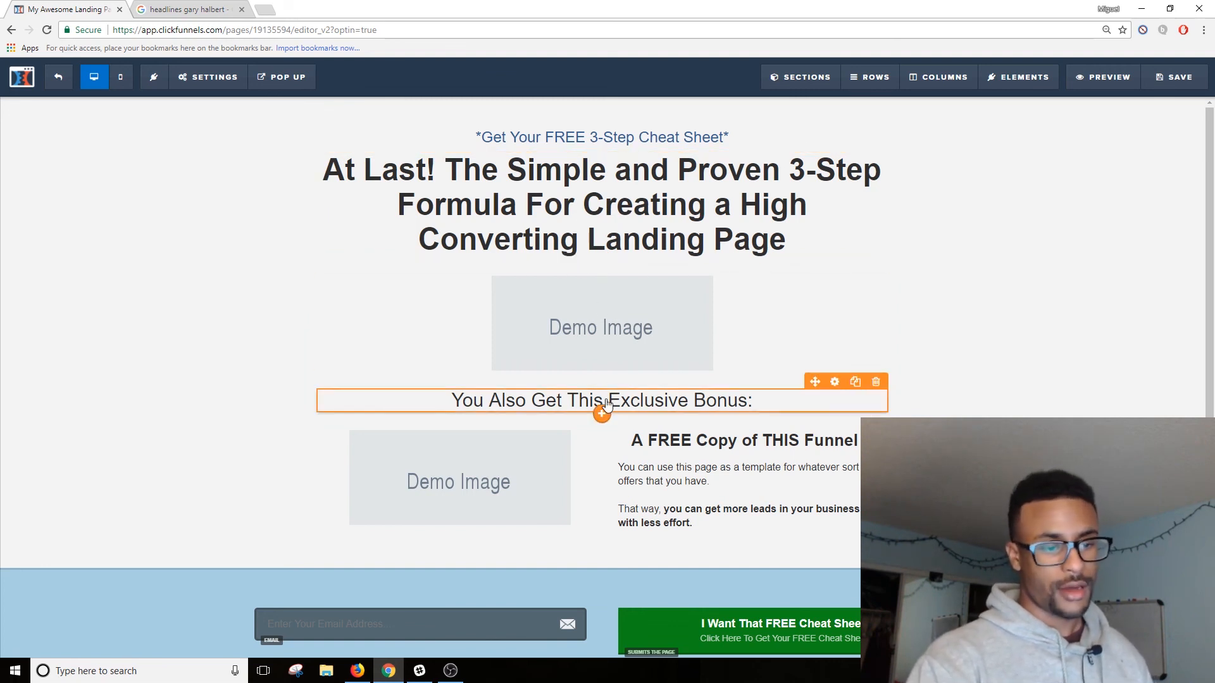
scroll(606, 403, down, 2)
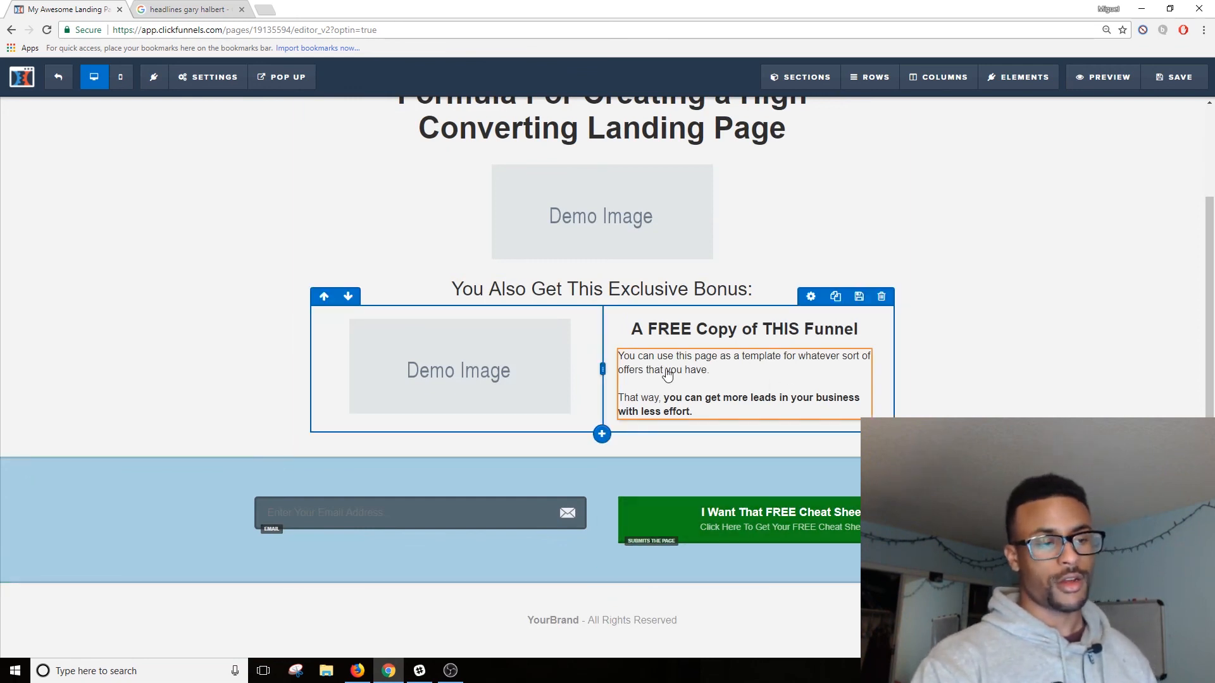
scroll(525, 279, up, 2)
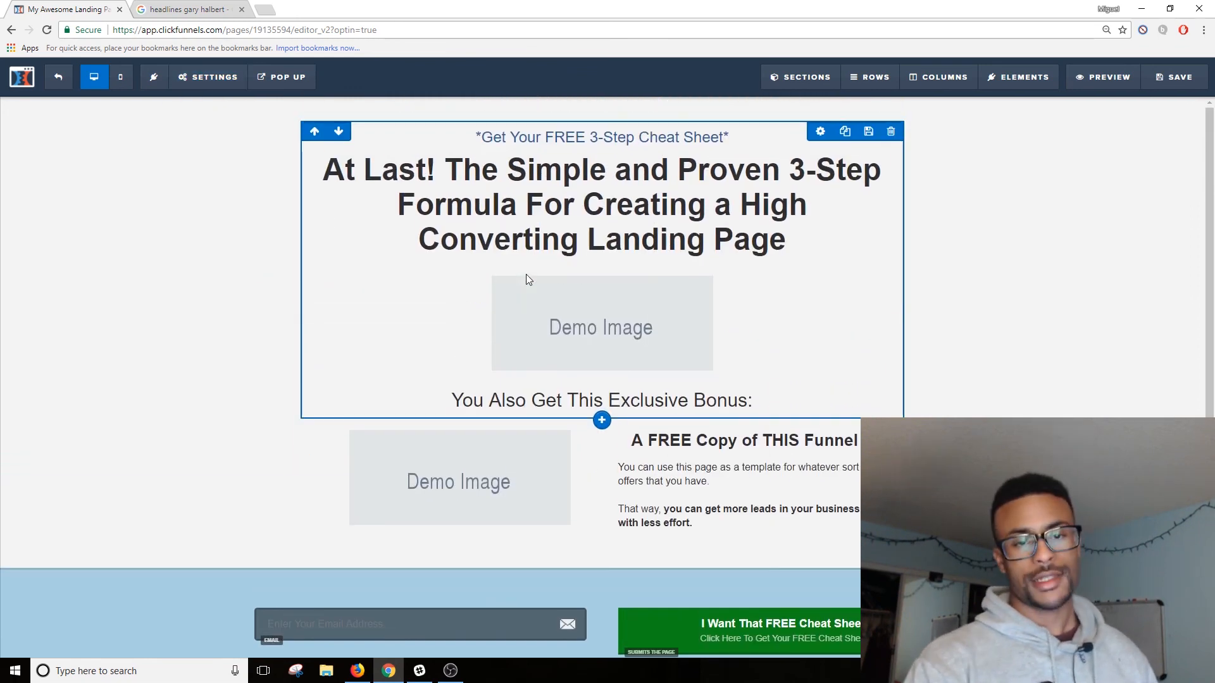